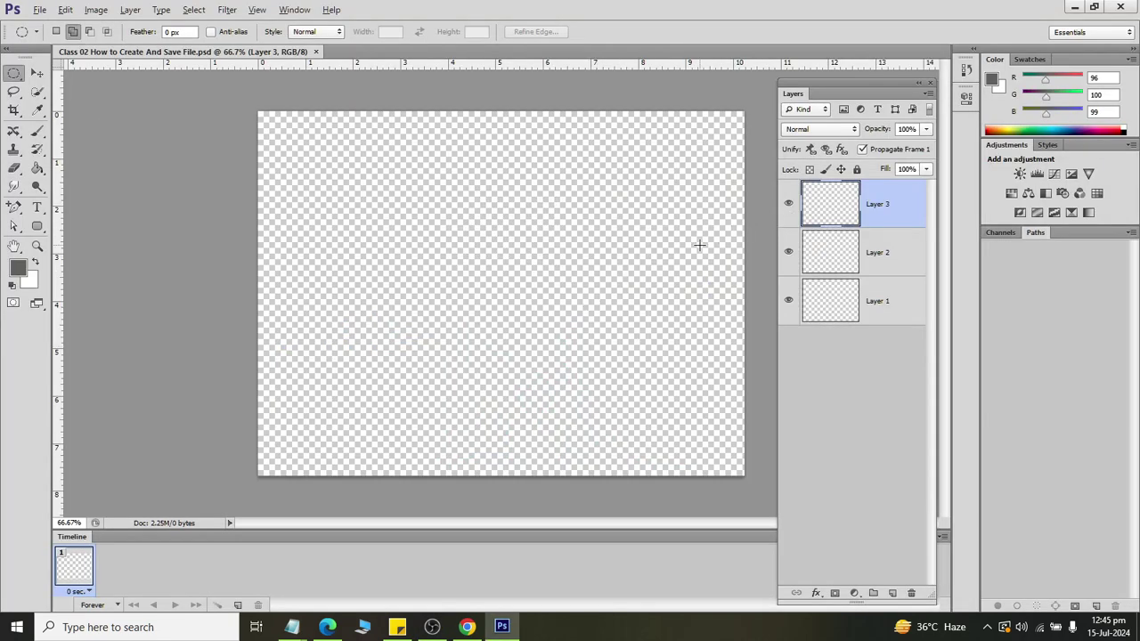
Select the Paint Bucket Tool from the fill tool group.
left_click(37, 173)
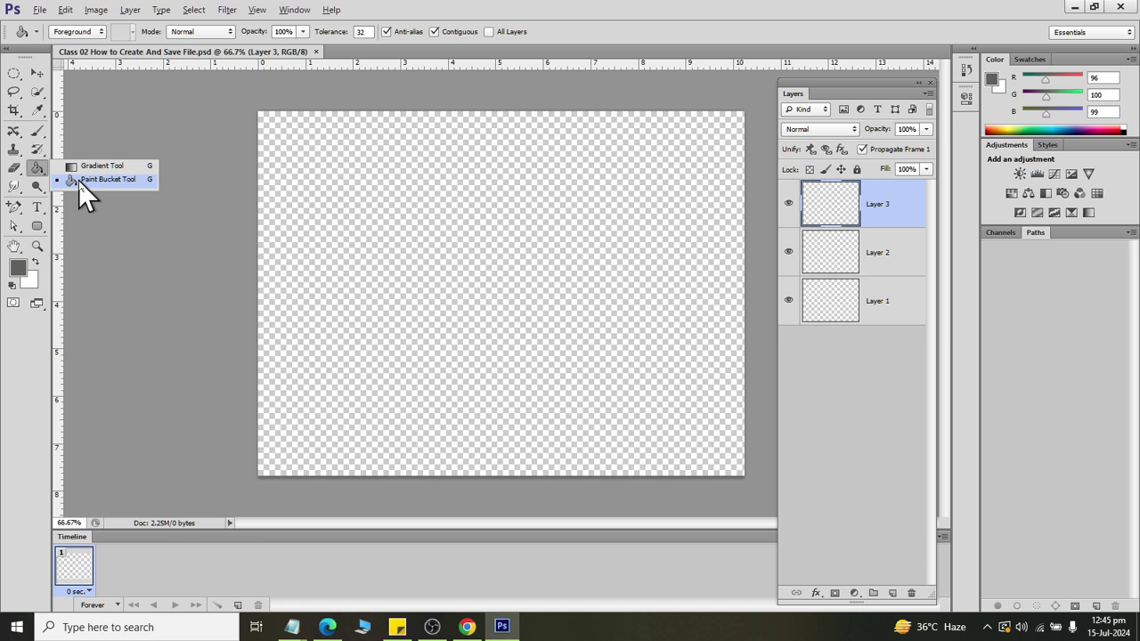
left_click(78, 180)
left_click(42, 173)
left_click(91, 187)
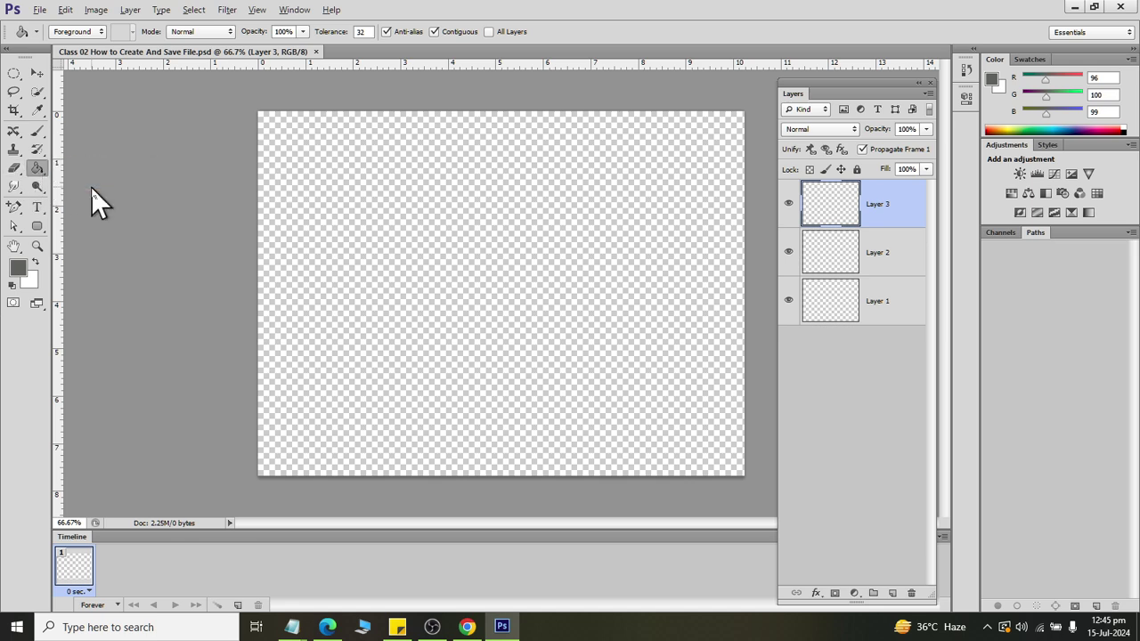
Set the foreground colour to bright teal #1be7c2.
left_click(17, 271)
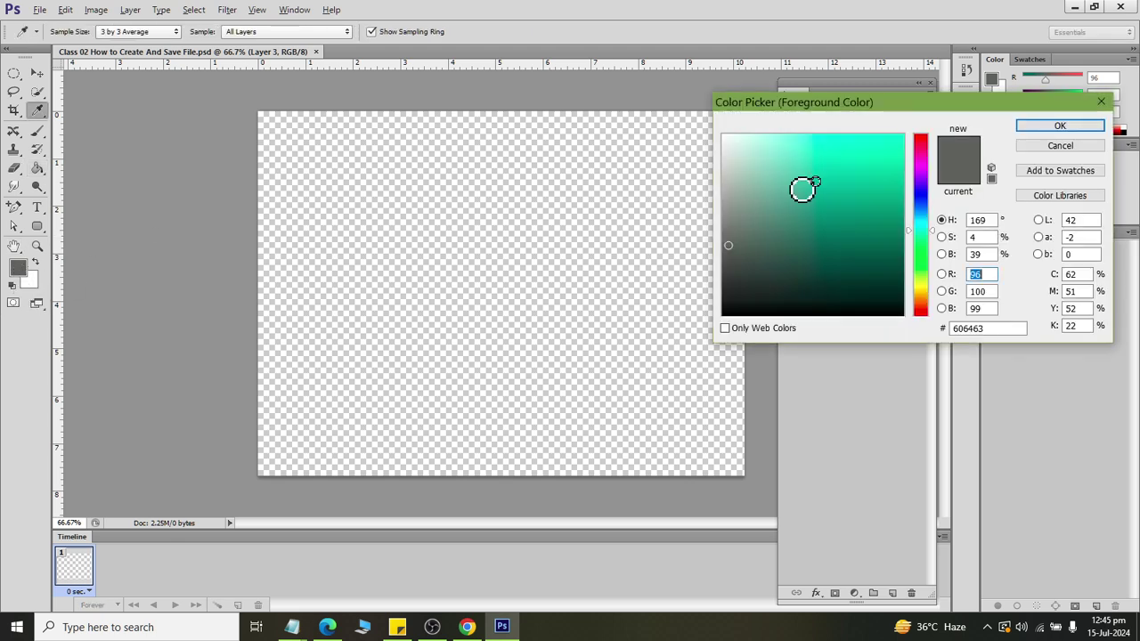
left_click(889, 159)
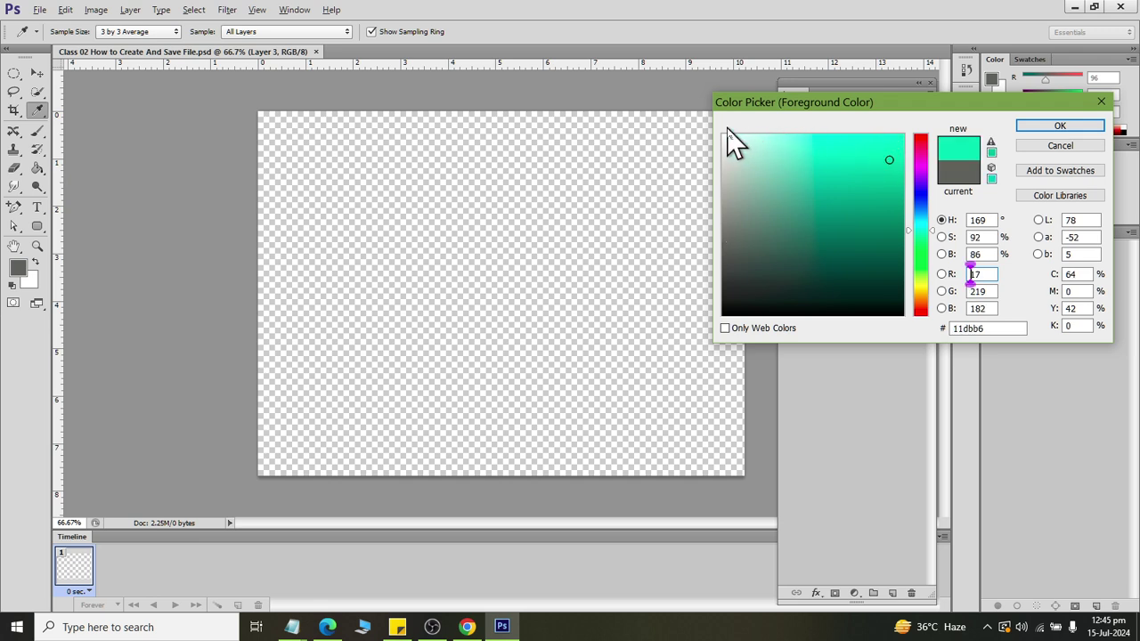
left_click(881, 151)
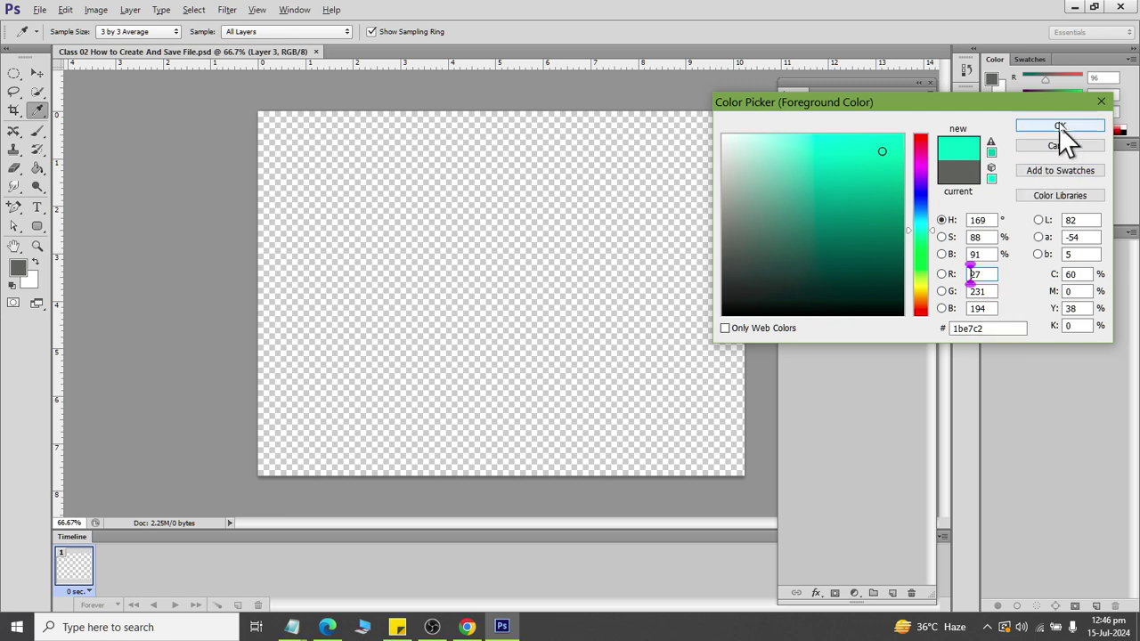
left_click(1033, 125)
key("g")
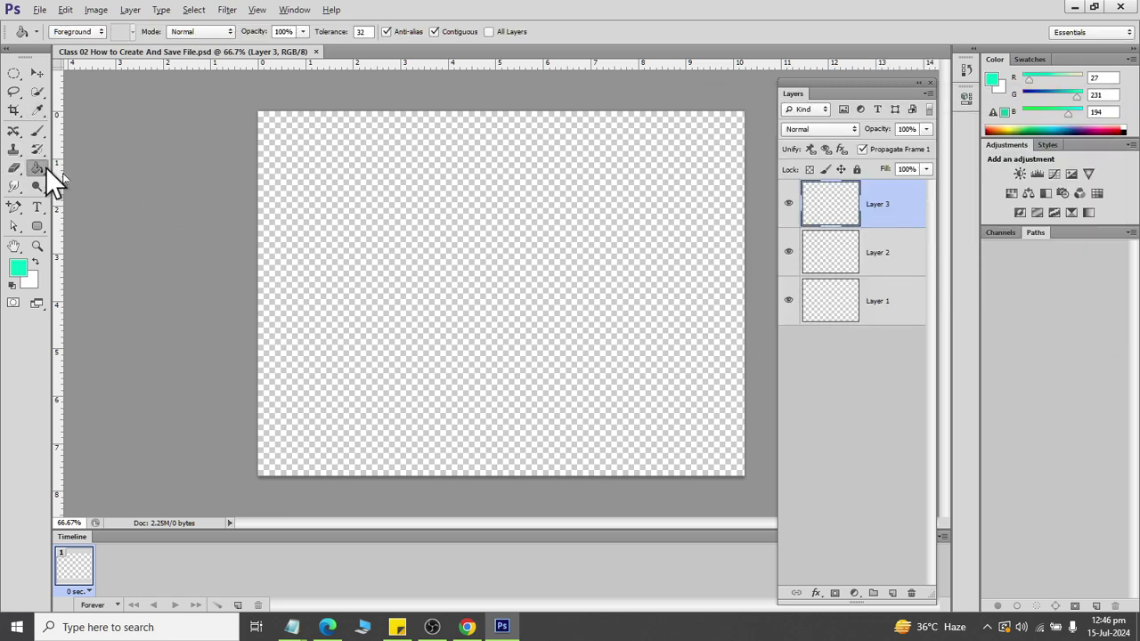
Fill Layer 3 with teal, then fill Layer 2 with blue.
left_click(485, 248)
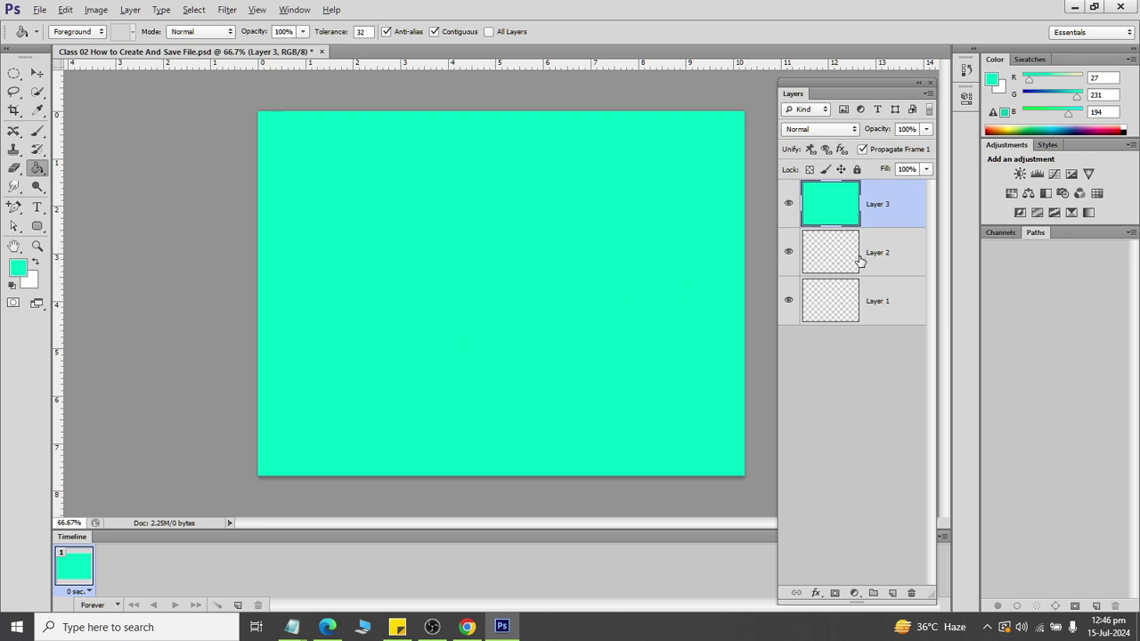
left_click(860, 260)
left_click(19, 267)
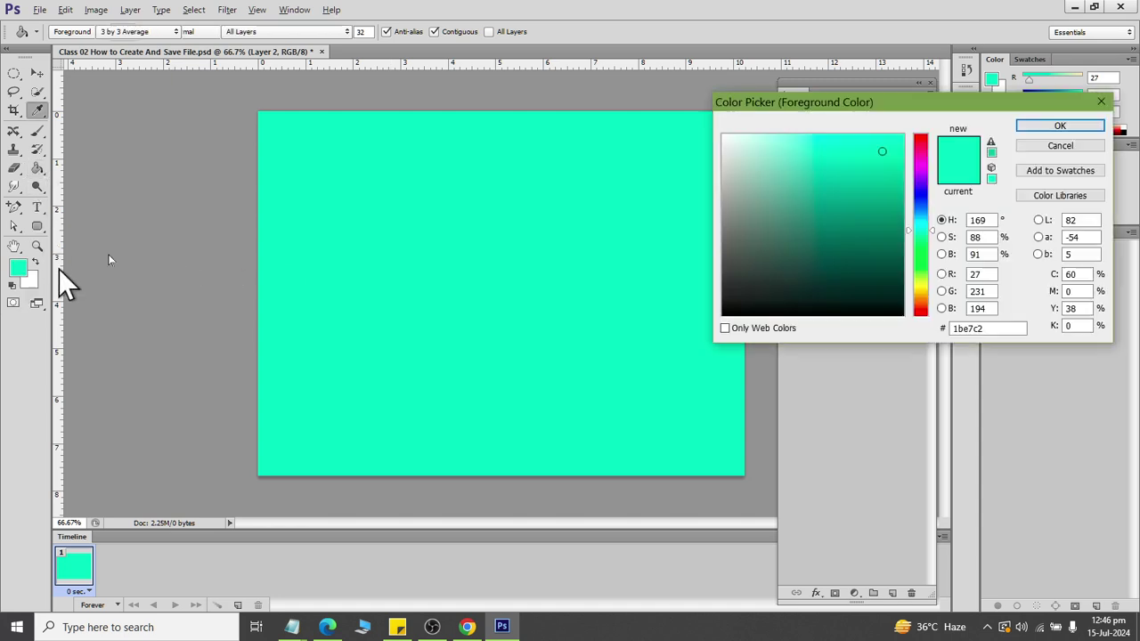
left_click_drag(920, 251, 925, 212)
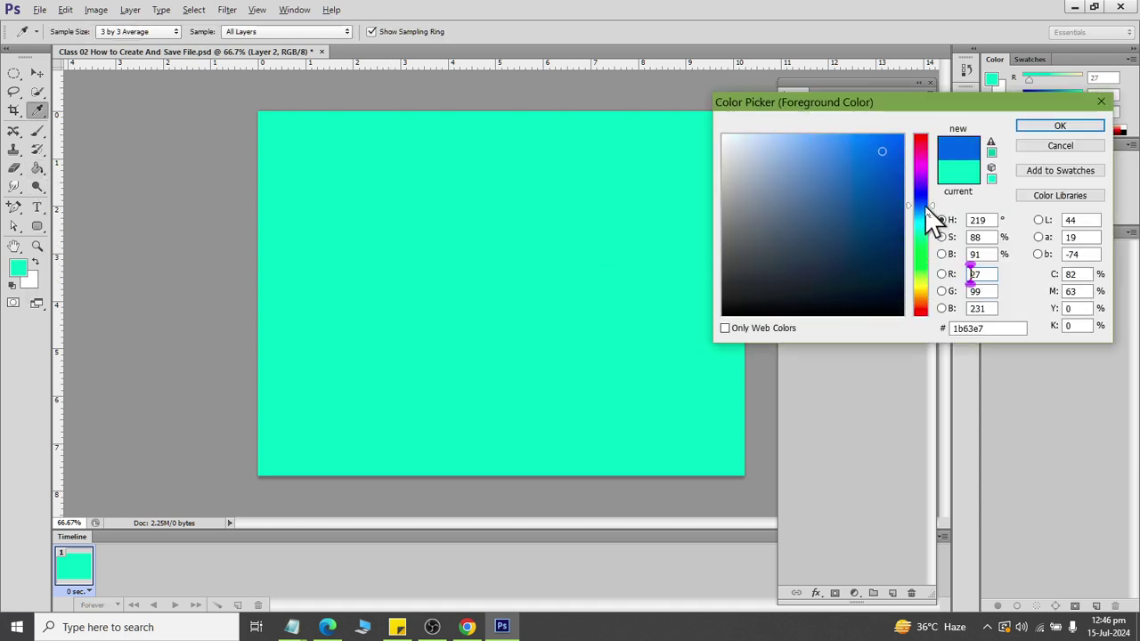
left_click(1059, 125)
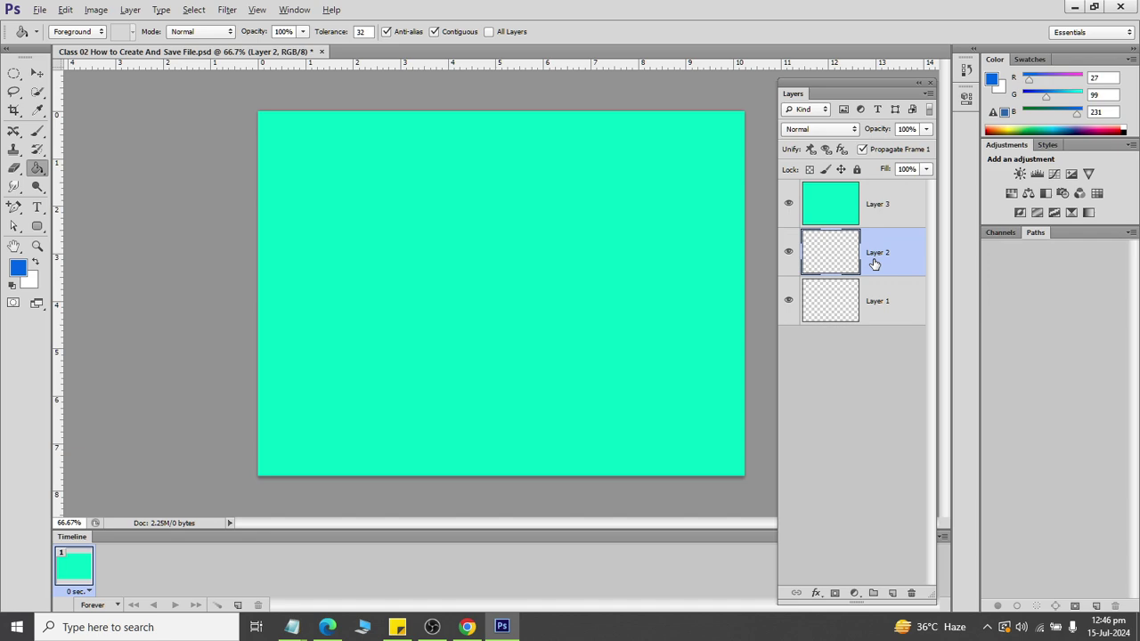
left_click(568, 285)
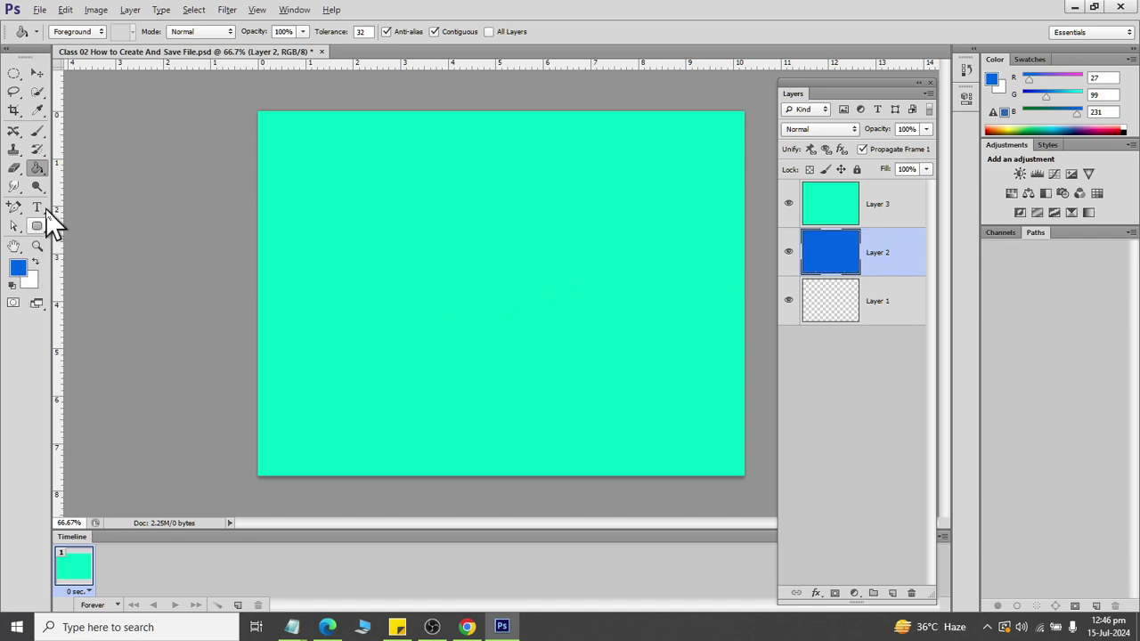
Fill Layer 1 with magenta (e71b8e).
left_click(843, 305)
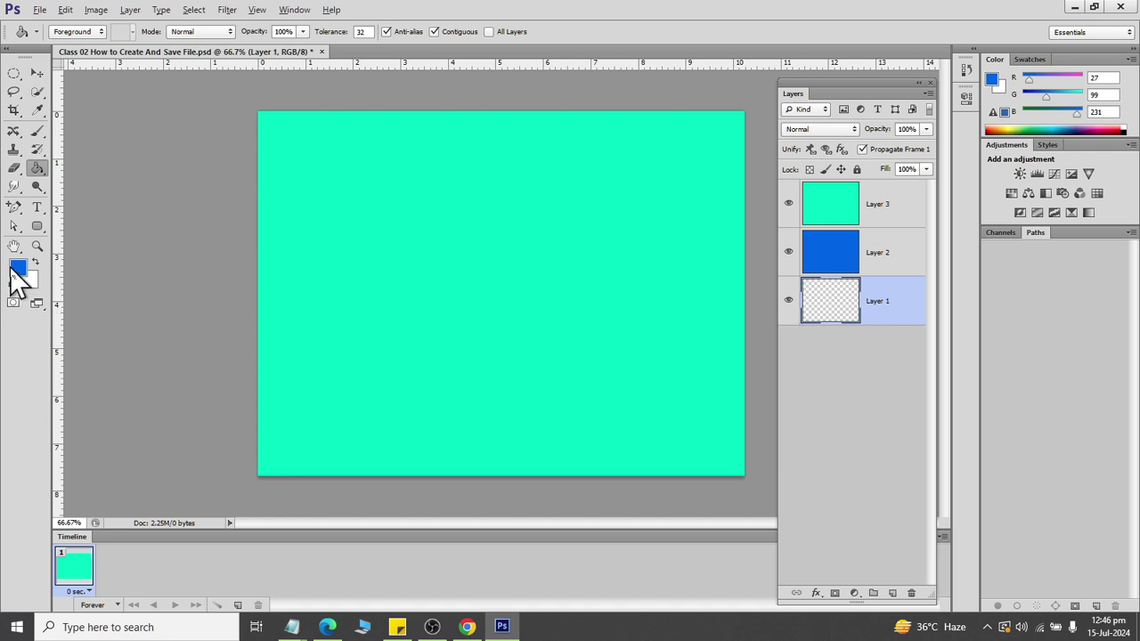
left_click(18, 269)
left_click_drag(939, 192, 920, 152)
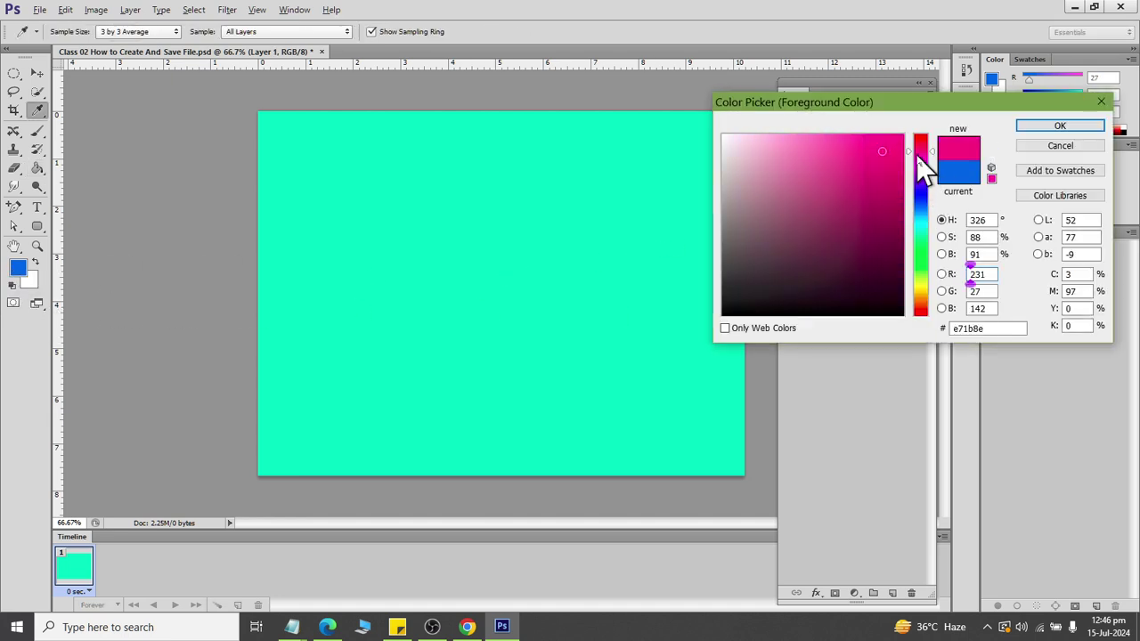
left_click(1051, 144)
left_click(516, 383)
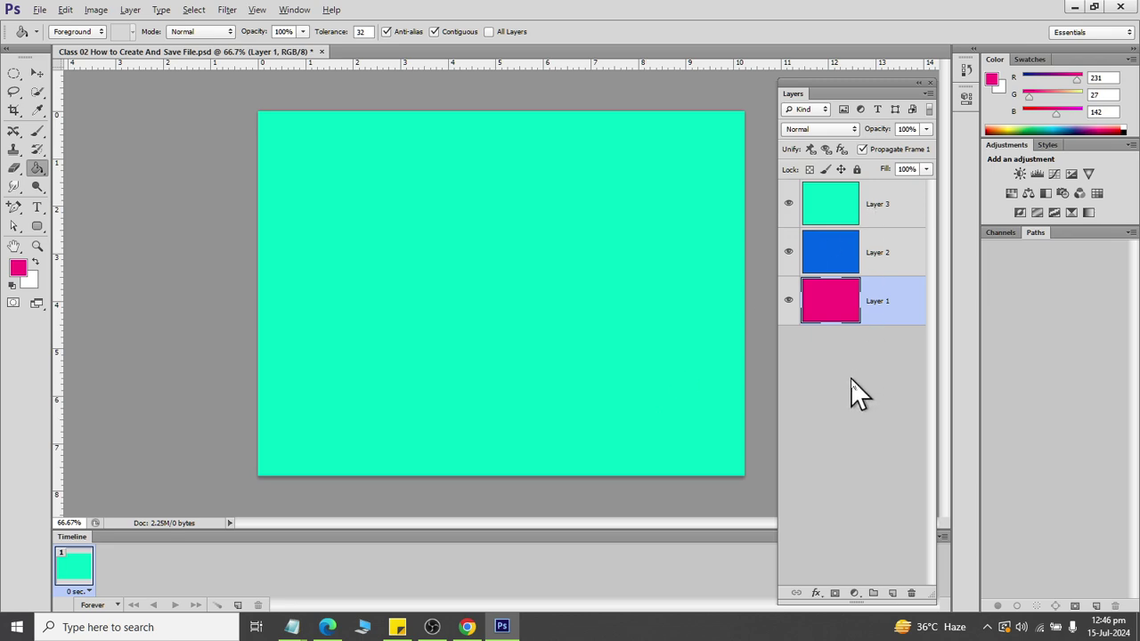
left_click(874, 205)
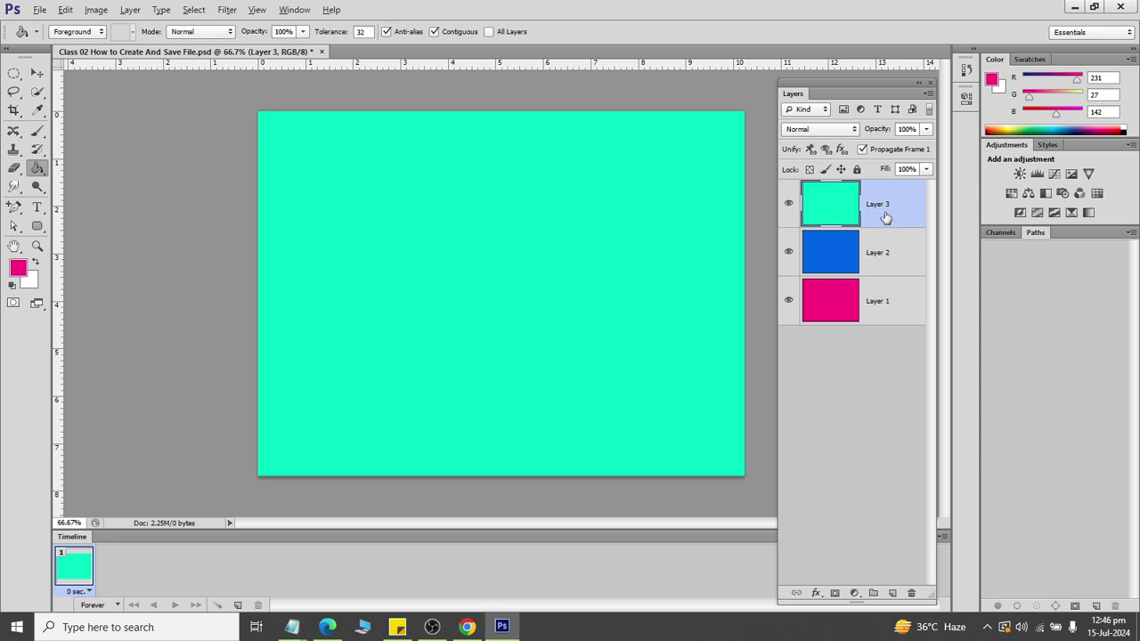
Restack the layers to magenta top, teal middle, blue bottom, then hide all three.
mouse_move(885, 218)
left_mouse_down()
mouse_move(875, 254)
mouse_move(885, 276)
left_mouse_up()
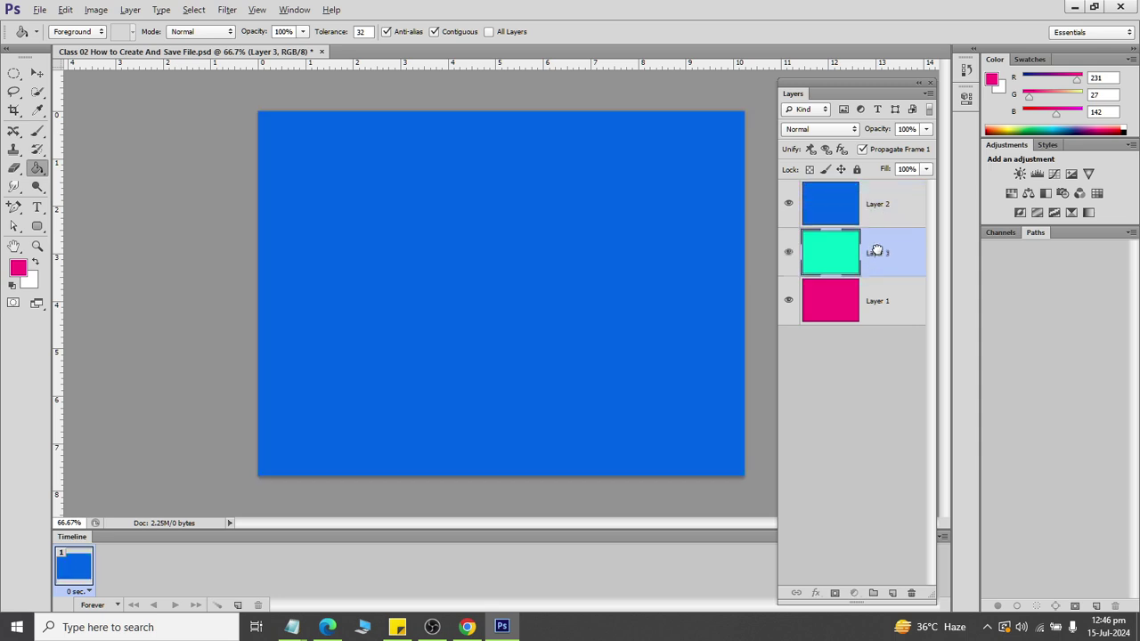
mouse_move(879, 217)
left_mouse_down()
mouse_move(872, 321)
mouse_move(874, 251)
mouse_move(842, 334)
left_mouse_up()
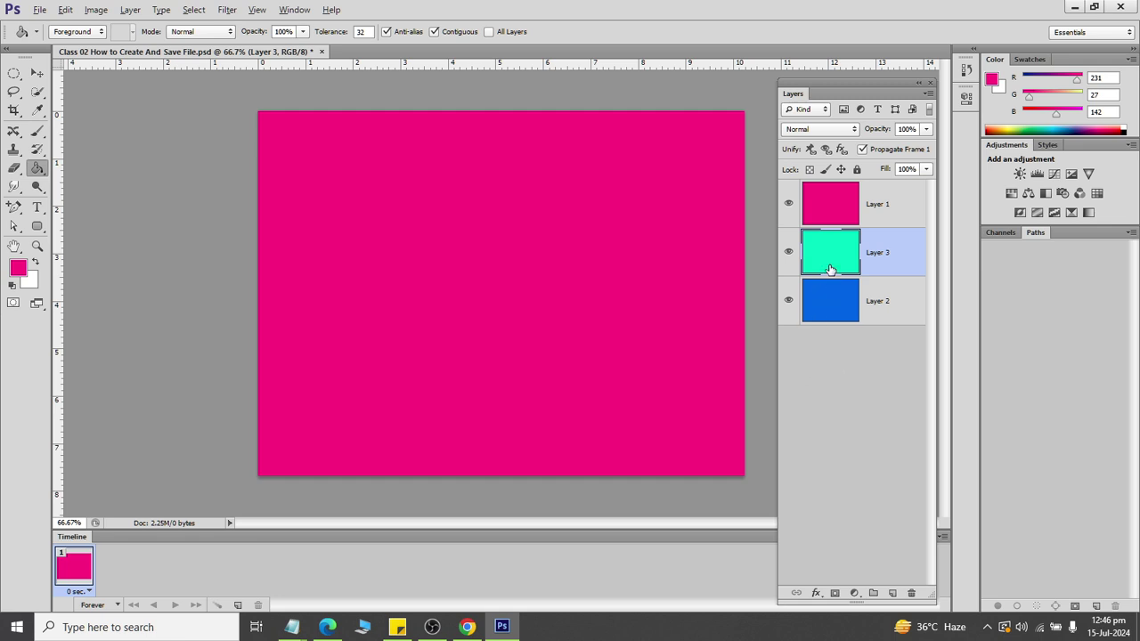
left_click(787, 206)
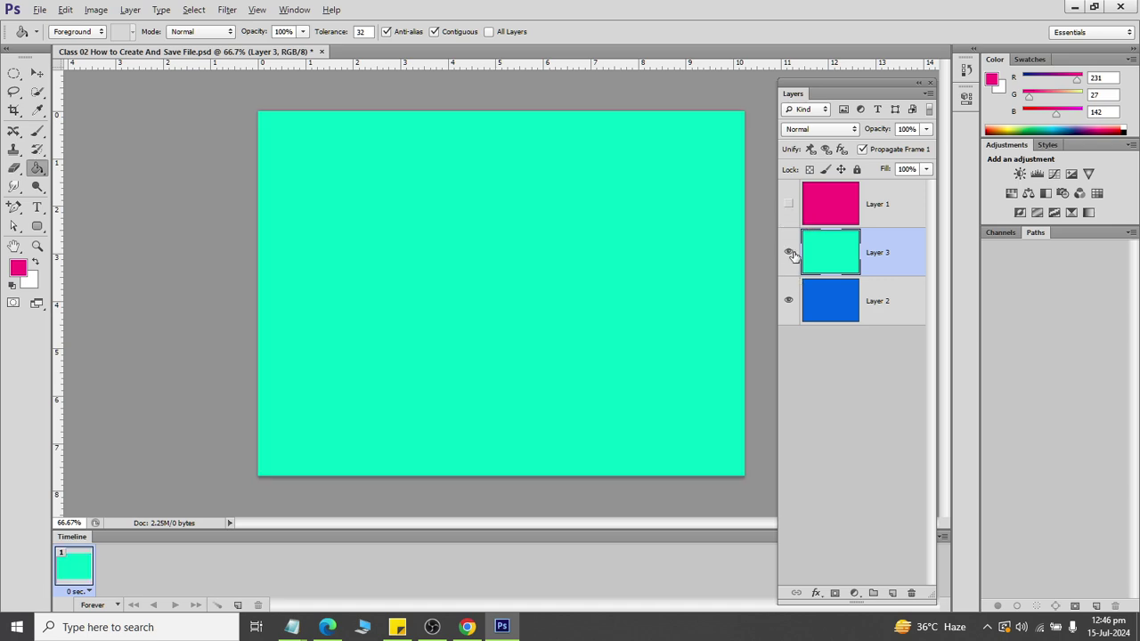
left_click(788, 253)
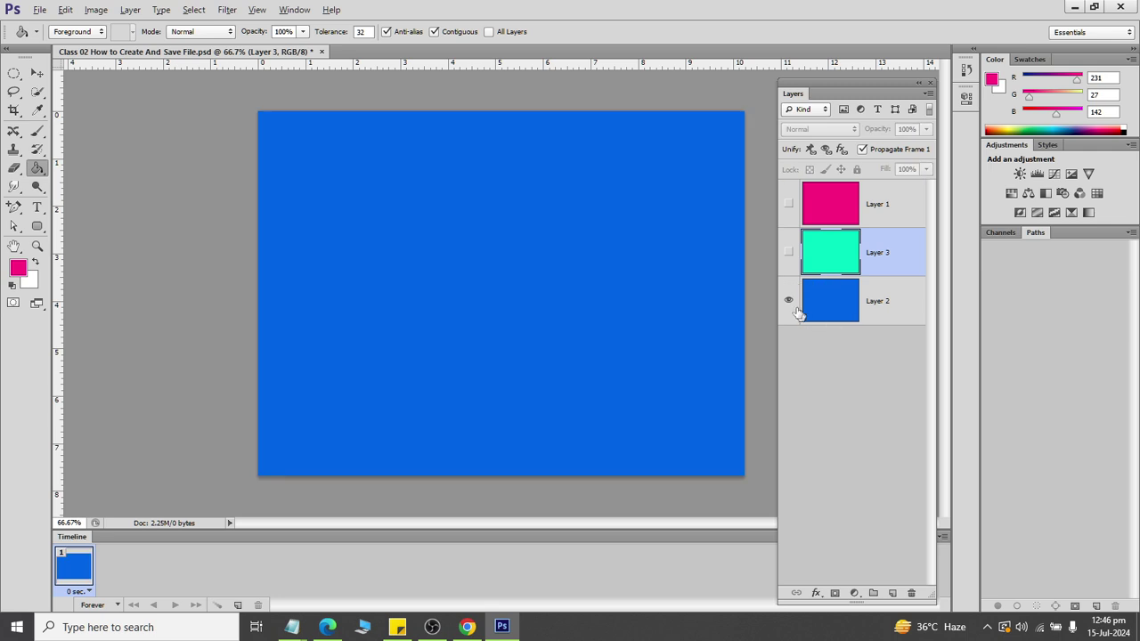
left_click(787, 301)
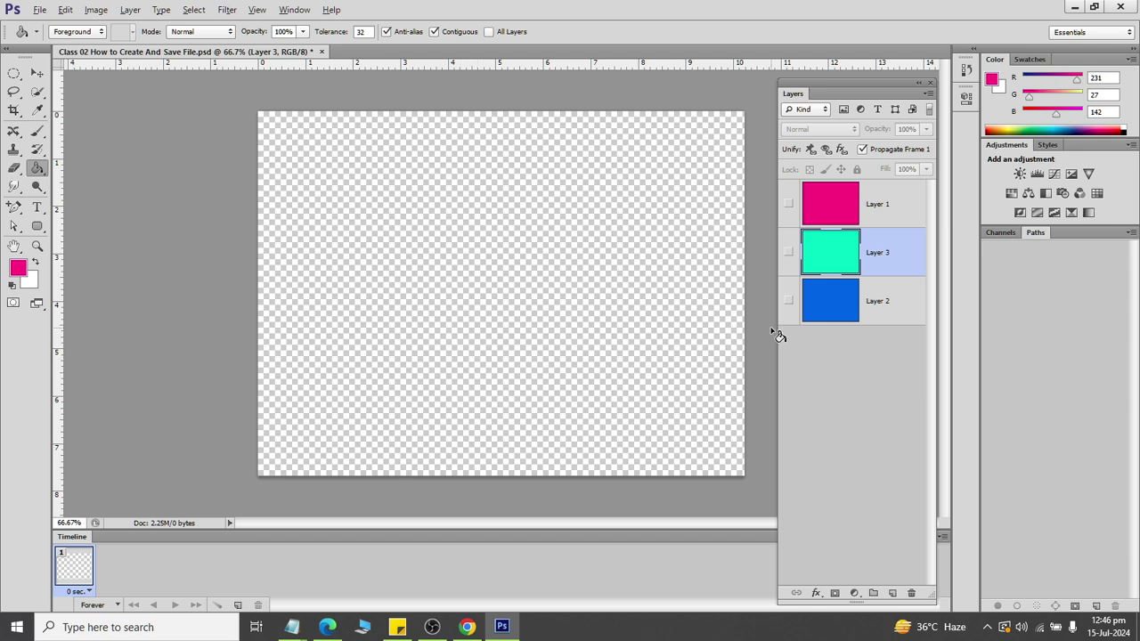
Make all three layers visible again and select the top magenta layer.
left_click(787, 301)
left_click(787, 252)
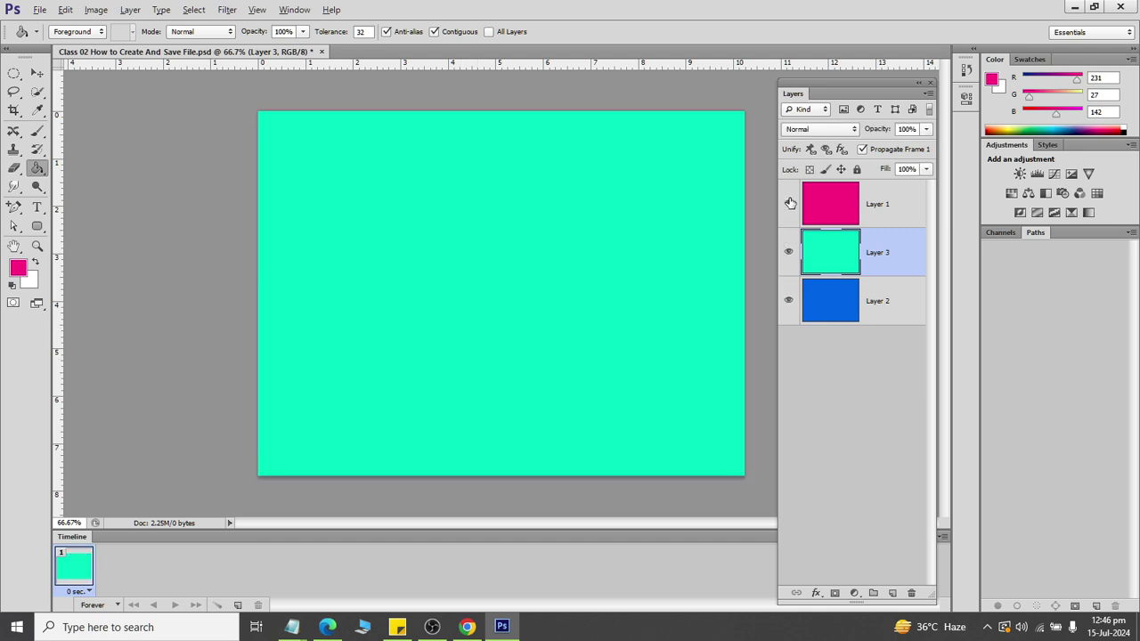
left_click(787, 203)
left_click(883, 204)
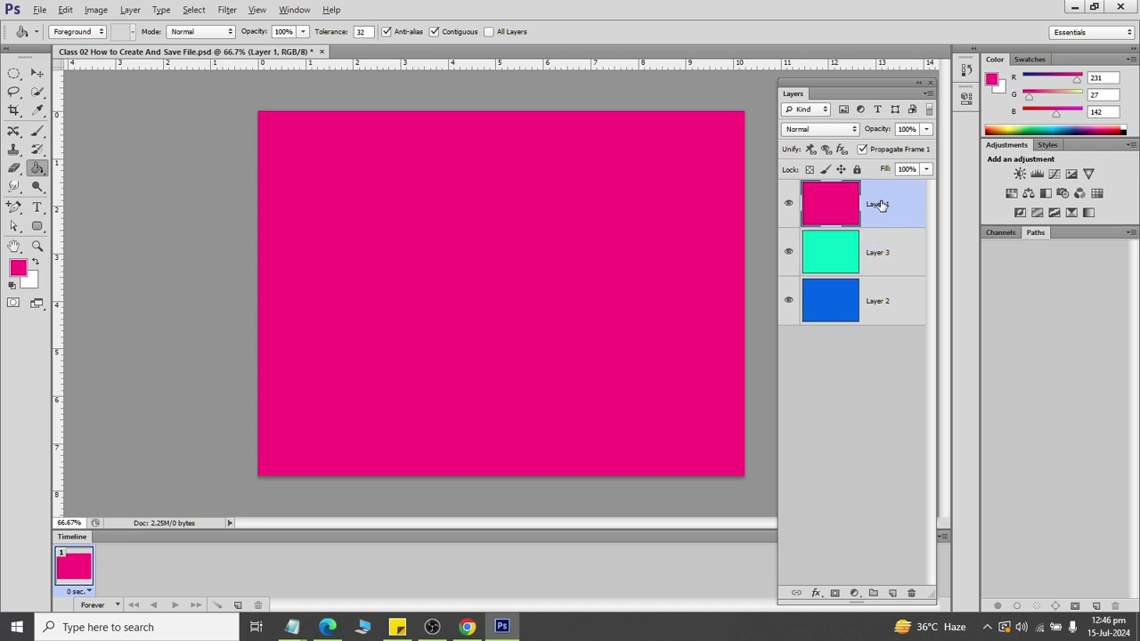
Rename the magenta layer 'Red', the teal layer 'Green' and the blue layer 'Blue'.
double_click(880, 205)
key("Escape")
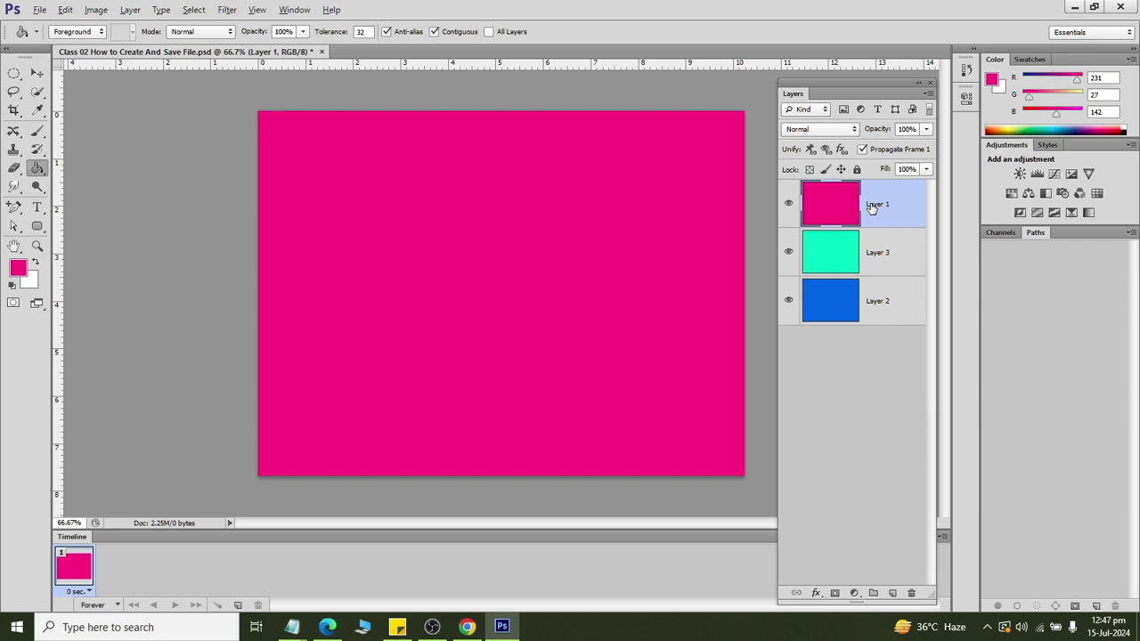
double_click(877, 204)
type("Red")
key("Return")
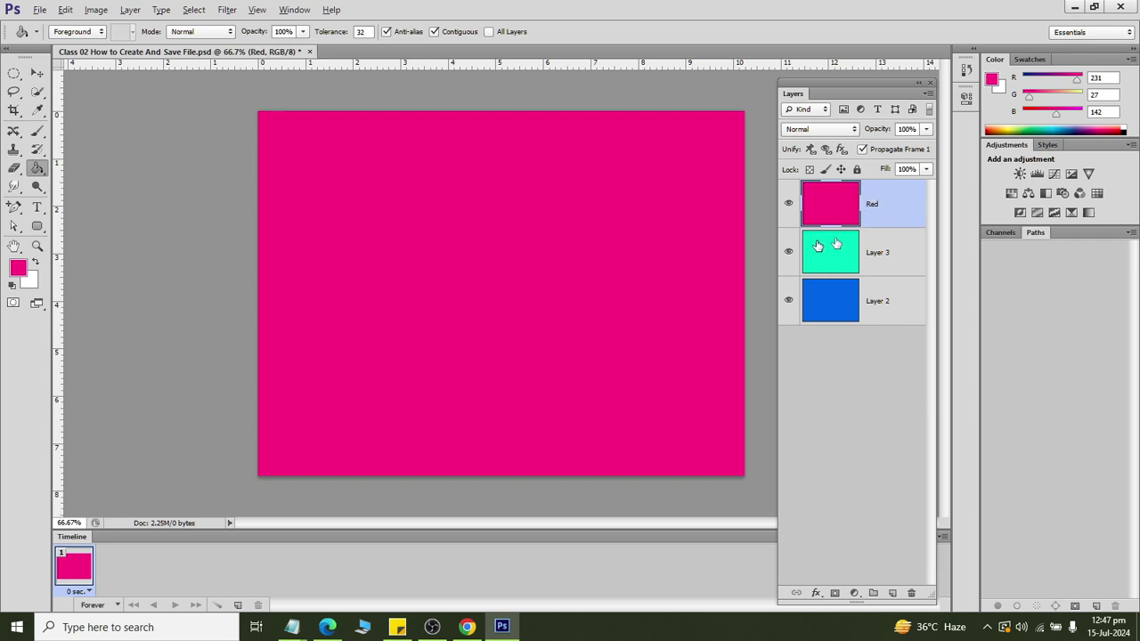
double_click(880, 252)
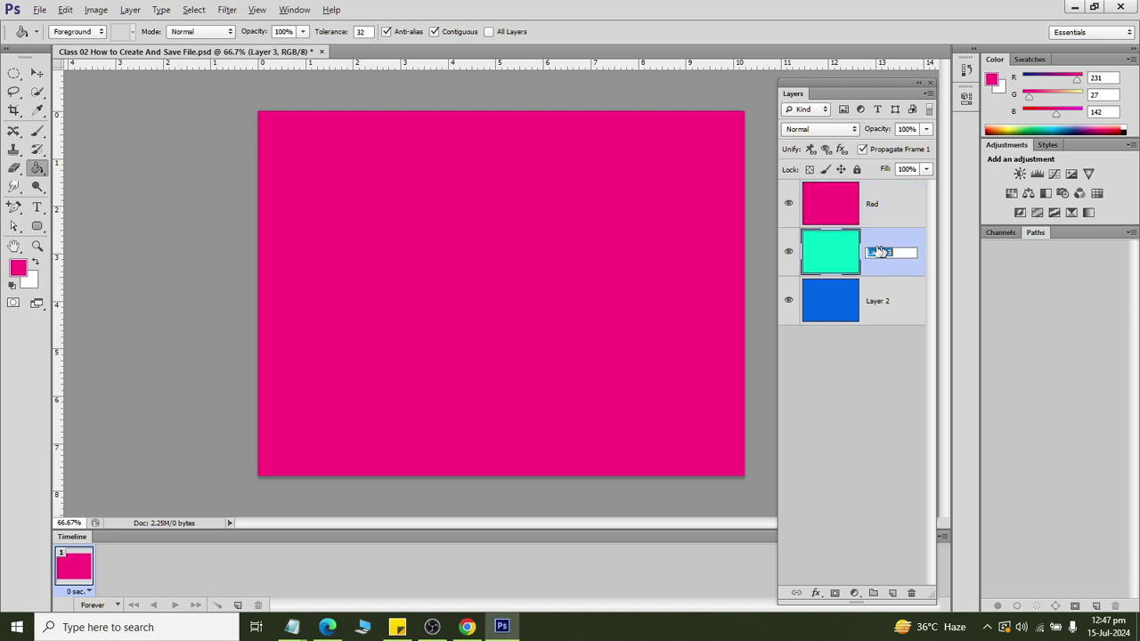
type("Green")
key("Return")
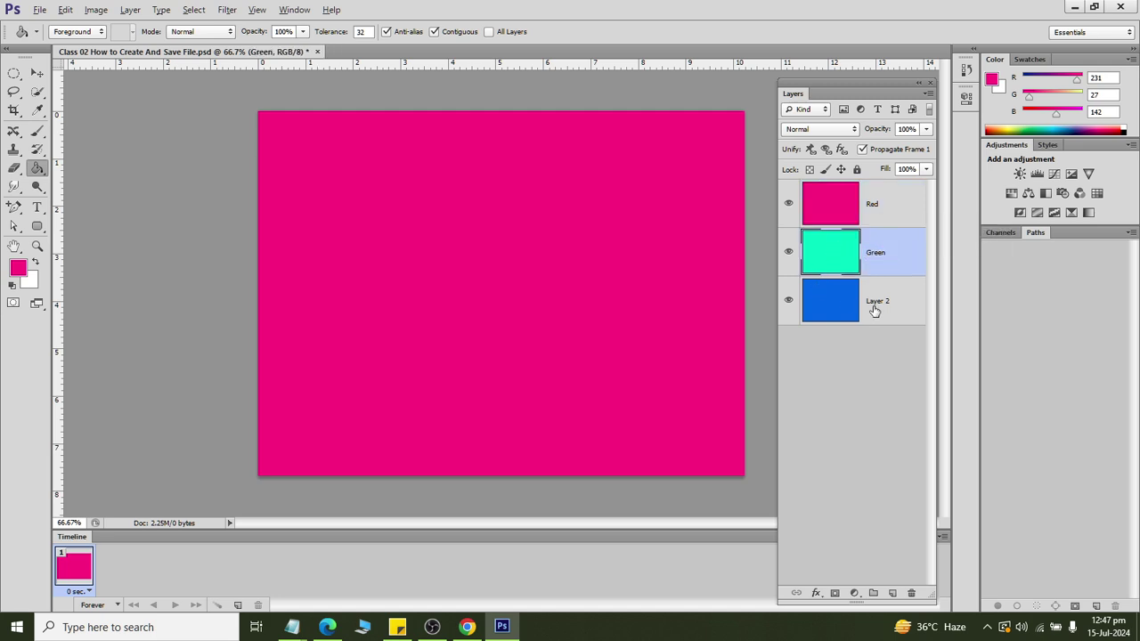
double_click(880, 302)
type("Blue")
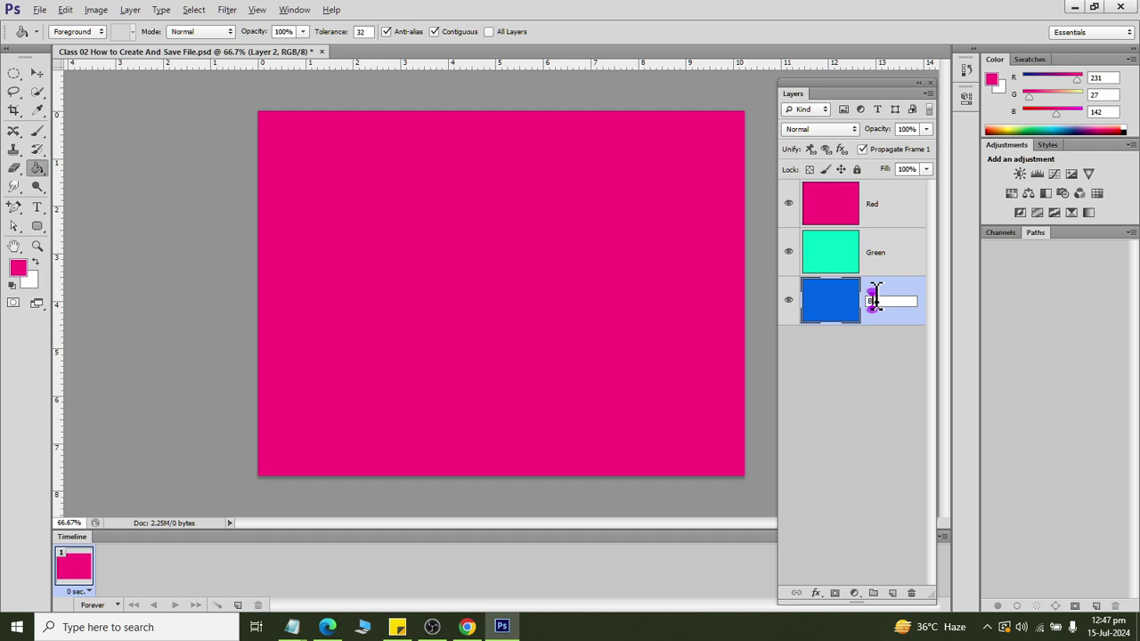
key("Return")
Reorder the layers to Green, Red, Blue and select the Green layer.
left_click_drag(877, 224, 885, 265)
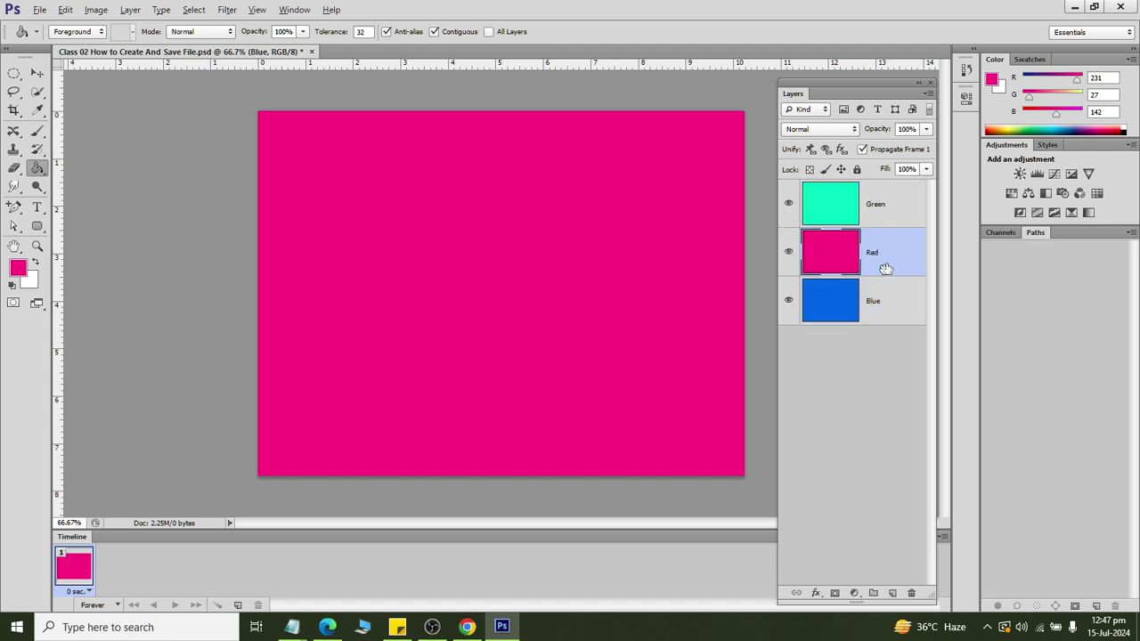
left_click_drag(888, 219, 888, 285)
left_click_drag(879, 206, 879, 309)
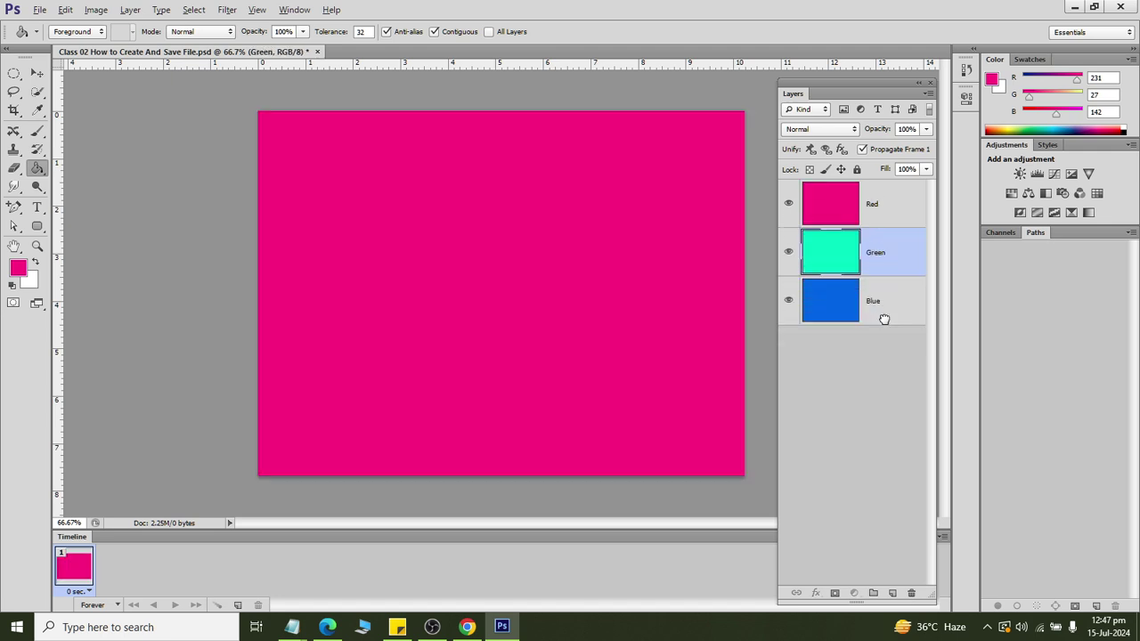
left_click_drag(881, 252, 871, 311)
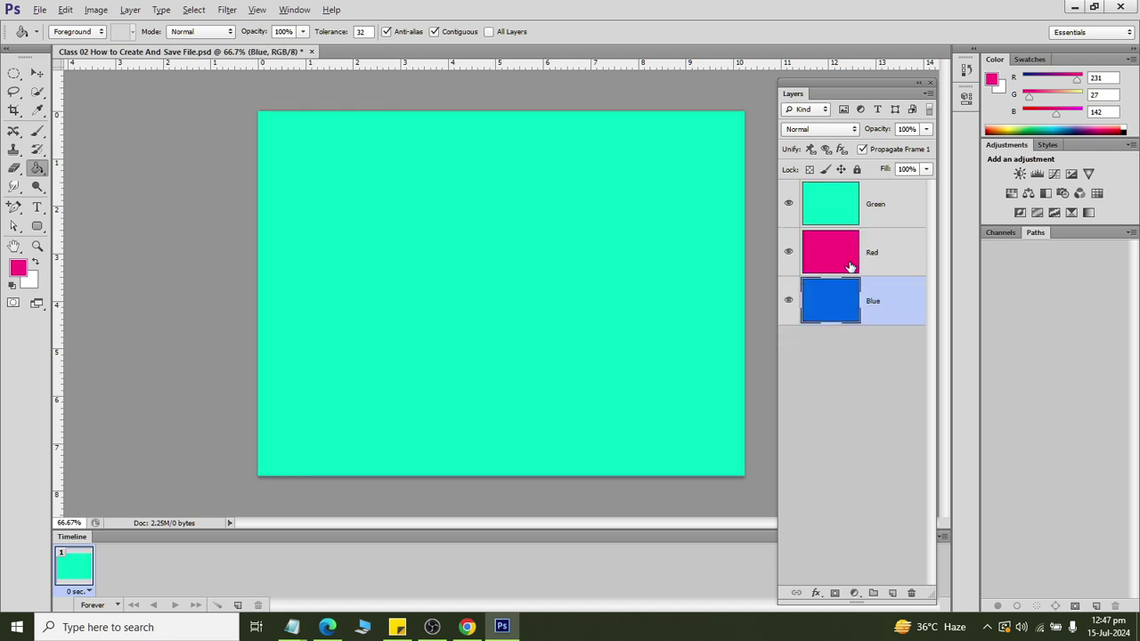
left_click(852, 212)
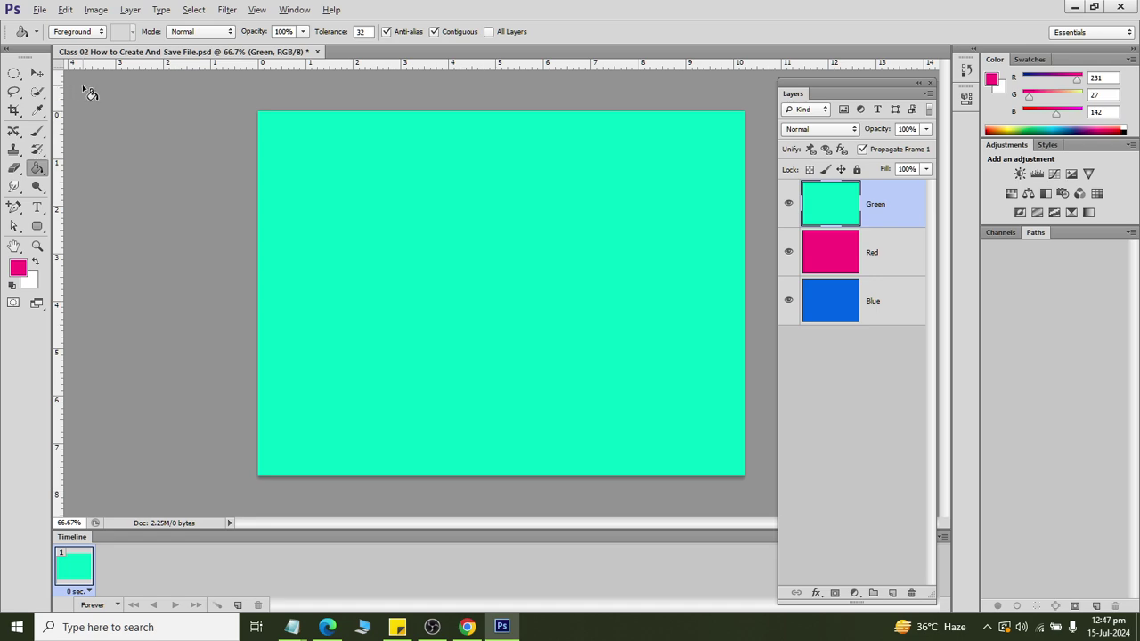
Move the Green and Red layers: blue band on top, green bottom-left, red bottom-right.
left_click(36, 72)
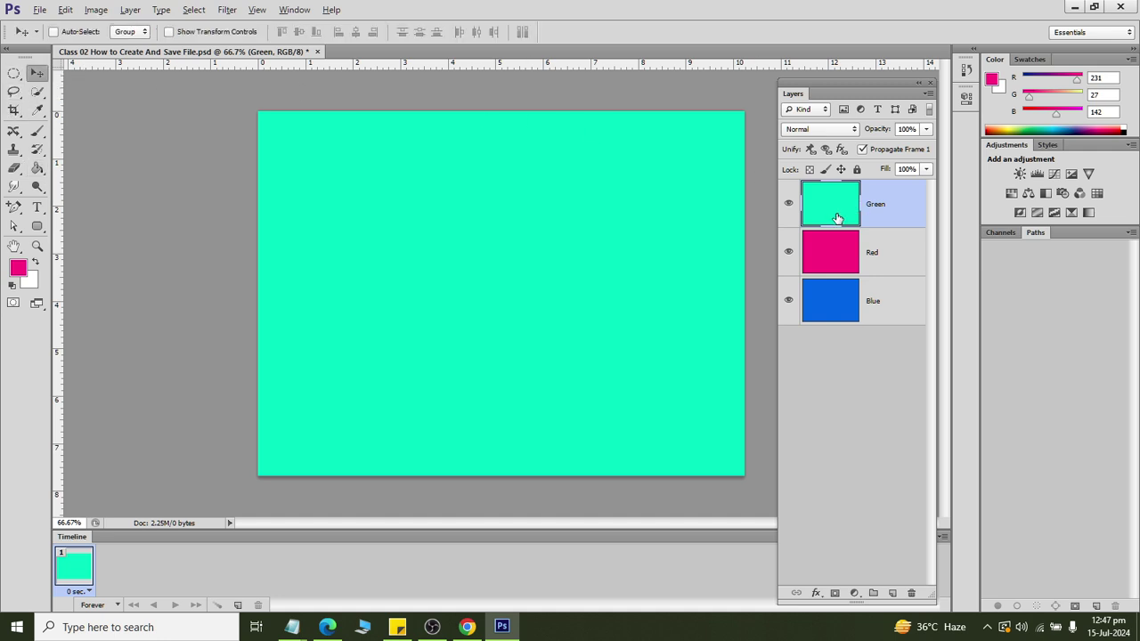
mouse_move(469, 222)
left_mouse_down()
mouse_move(463, 381)
mouse_move(478, 482)
left_mouse_up()
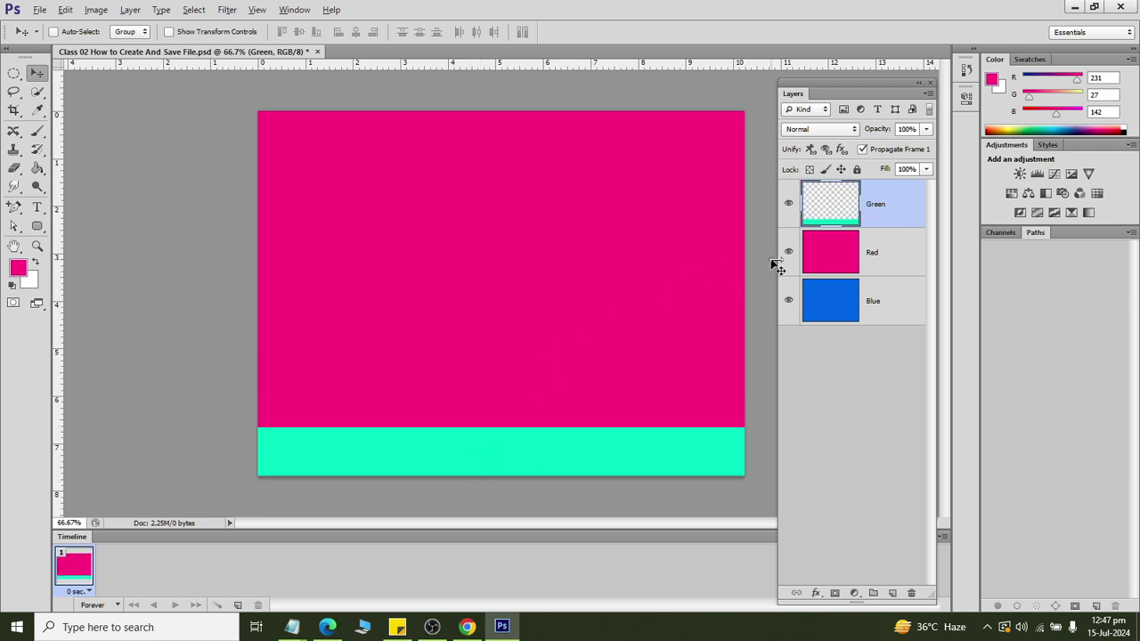
left_click(829, 256)
mouse_move(483, 181)
left_mouse_down()
mouse_move(487, 294)
mouse_move(488, 247)
left_mouse_up()
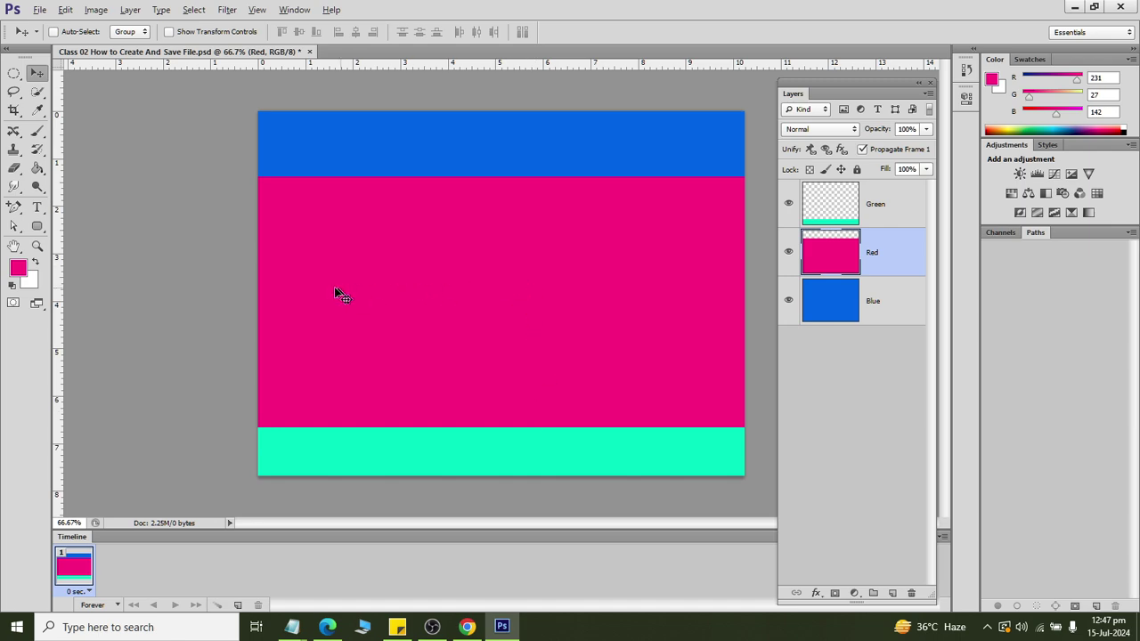
mouse_move(338, 293)
left_mouse_down()
mouse_move(550, 287)
mouse_move(534, 304)
mouse_move(601, 346)
left_mouse_up()
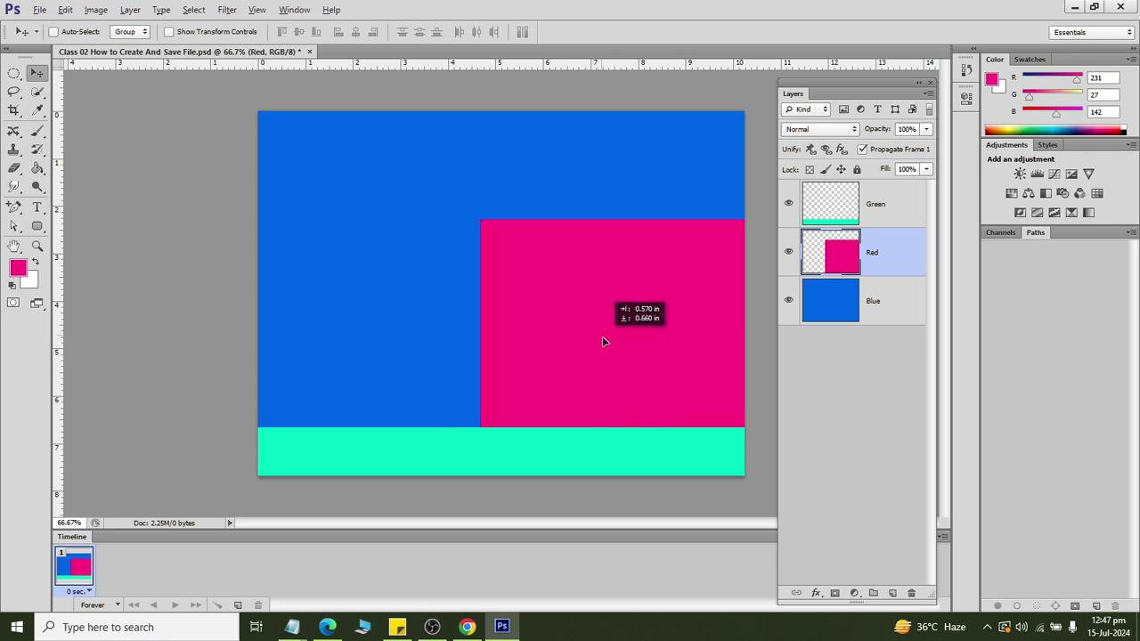
left_click(857, 217)
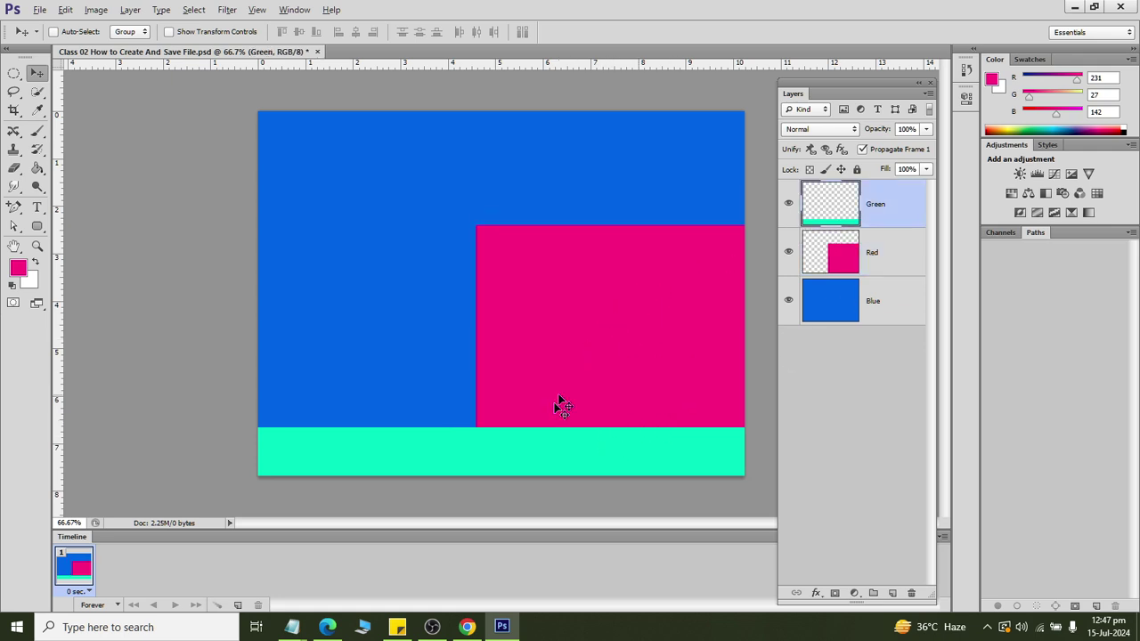
mouse_move(560, 401)
left_mouse_down()
mouse_move(466, 401)
mouse_move(267, 244)
mouse_move(273, 253)
left_mouse_up()
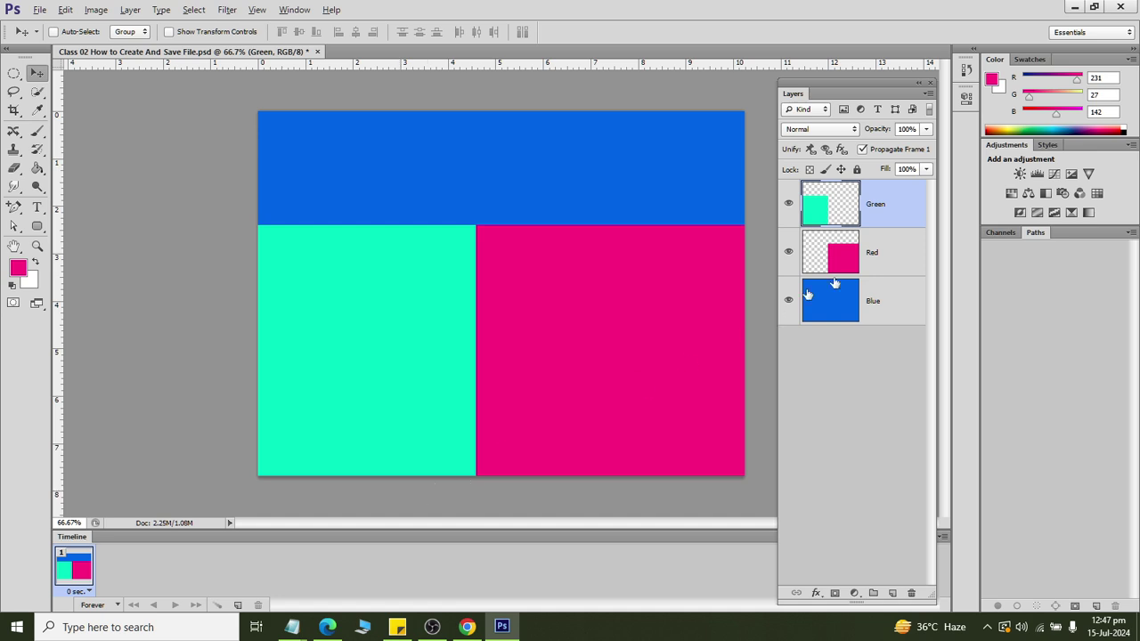
left_click(37, 208)
Add 'ADOBE PHOTOSHOP' text in the blue band with the Horizontal Type Tool.
right_click(35, 203)
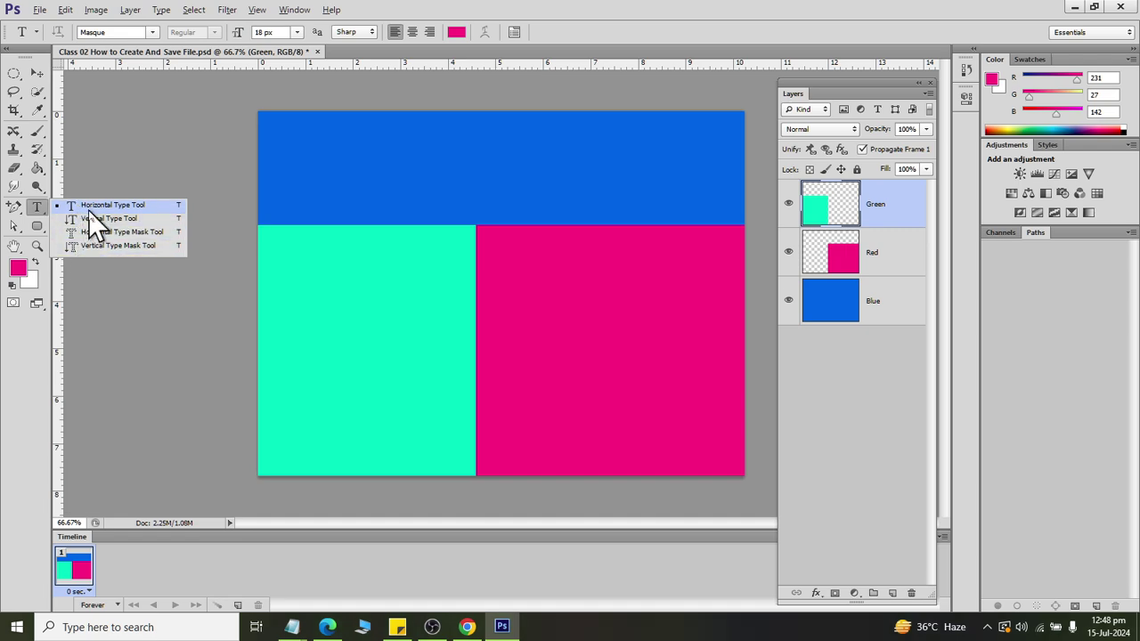
left_click(88, 210)
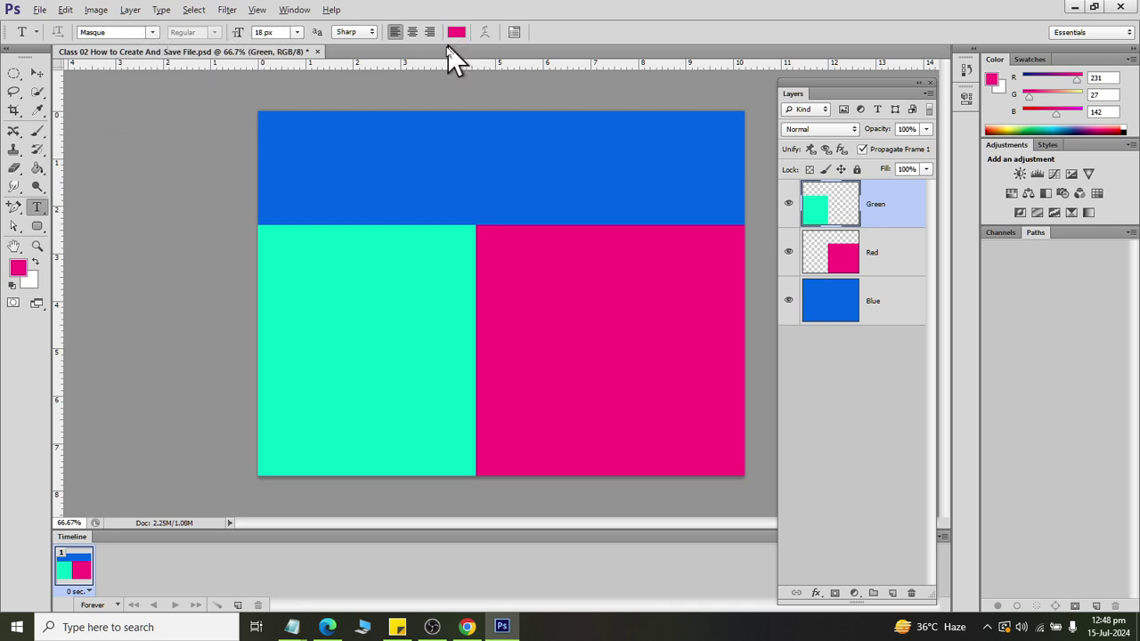
left_click(326, 154)
type("ADOBE PHOTOSHOP")
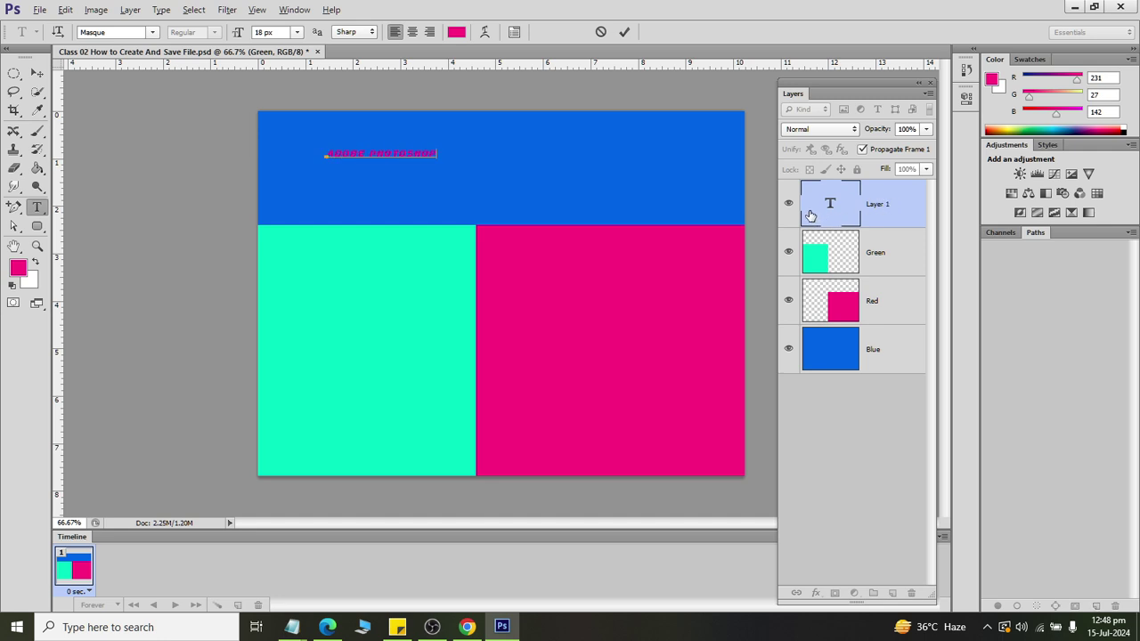
Make the heading white at 72 px and fit it inside the blue band.
triple_click(390, 151)
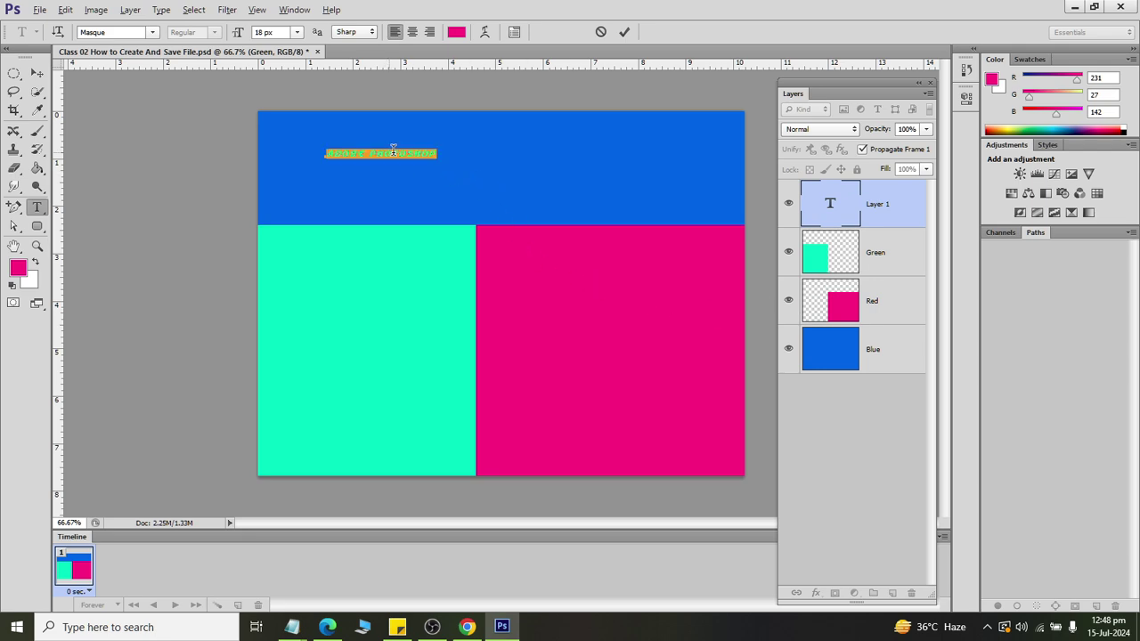
left_click(457, 32)
left_click_drag(809, 201, 723, 135)
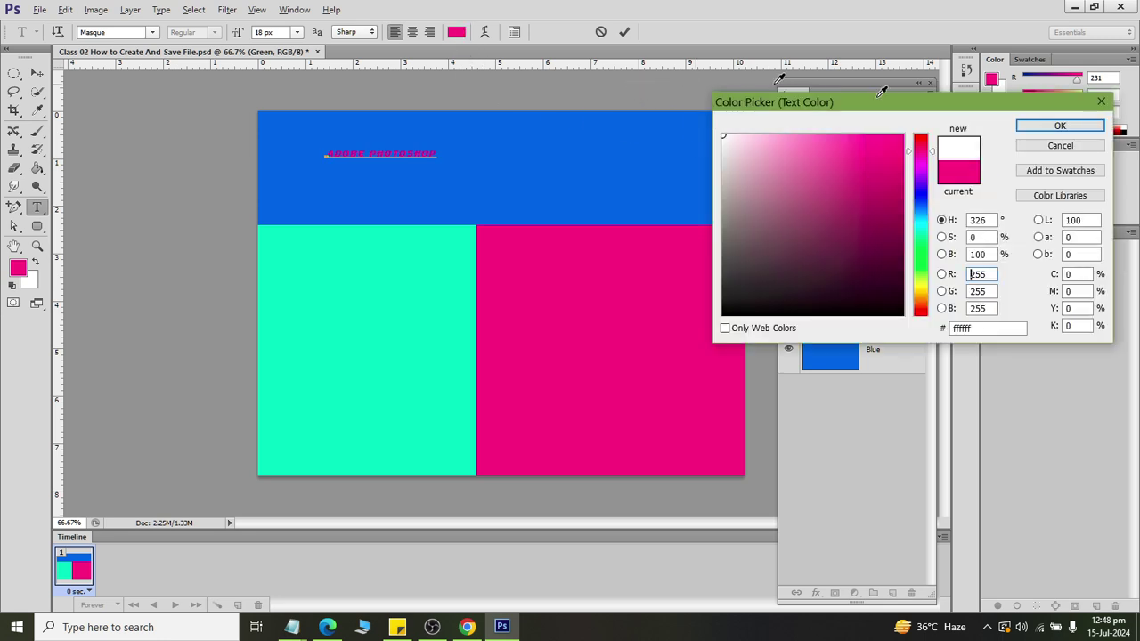
left_click(1037, 129)
left_click(299, 33)
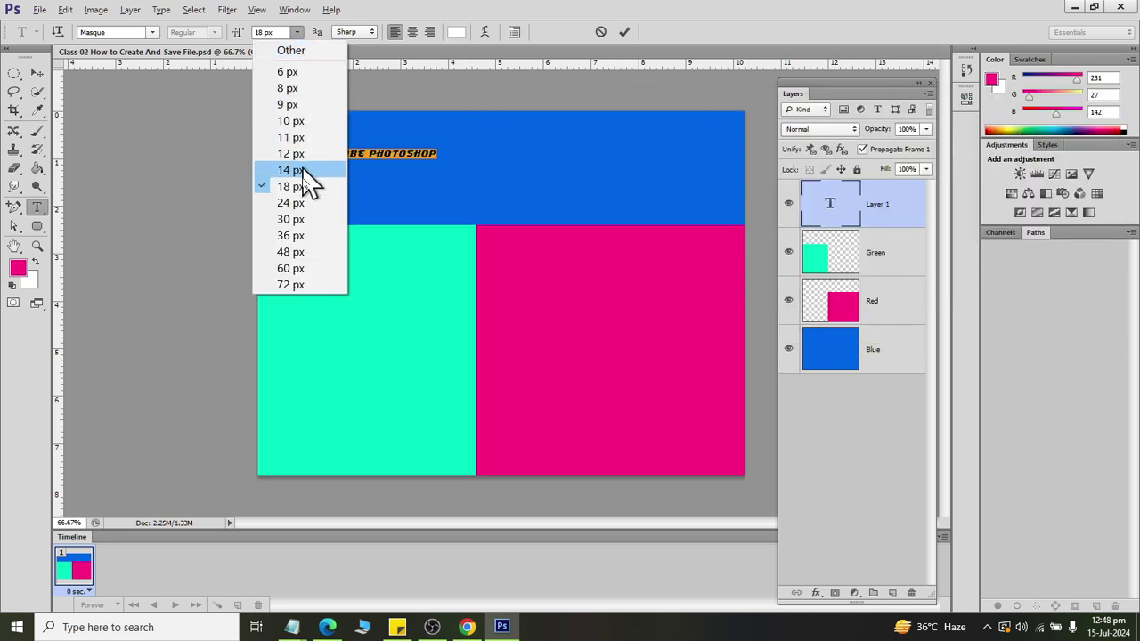
left_click(285, 281)
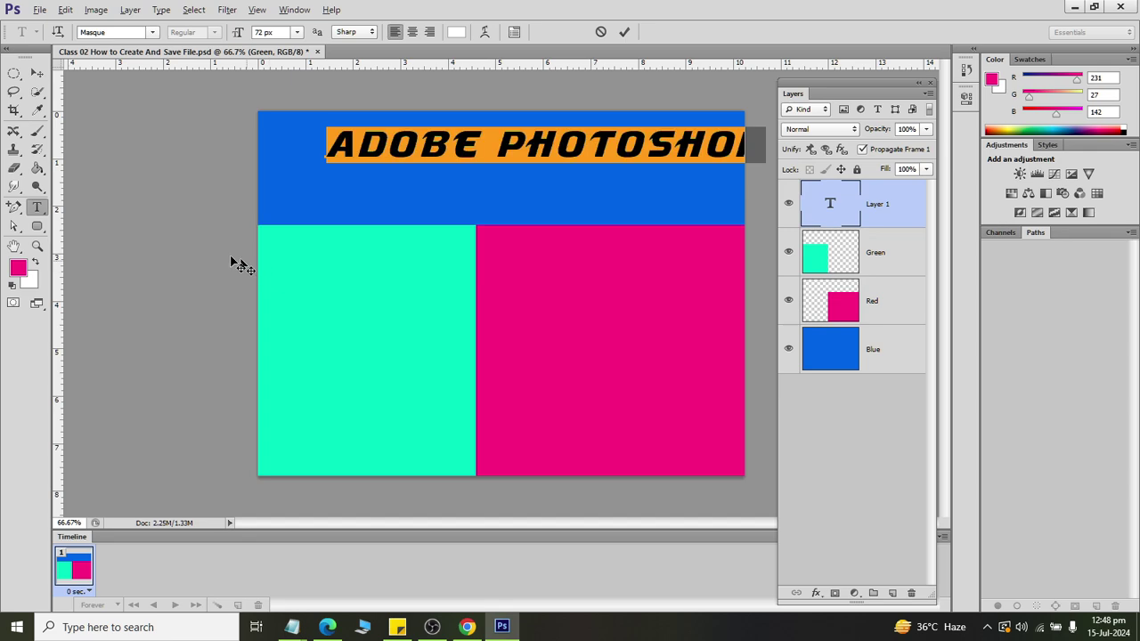
left_click(36, 75)
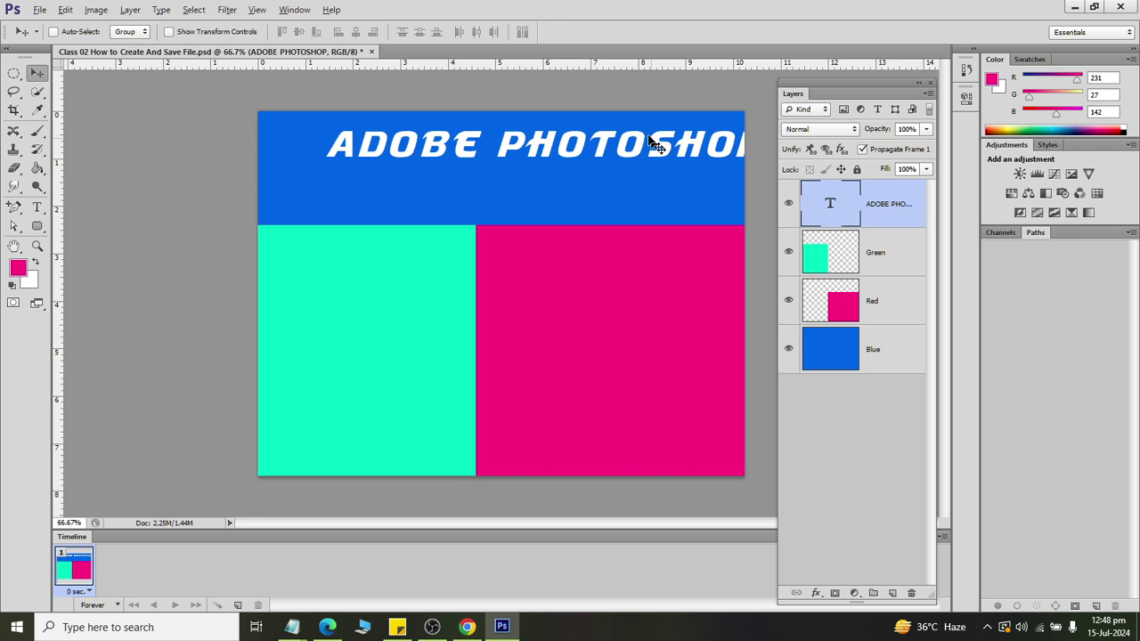
left_click_drag(646, 141, 602, 158)
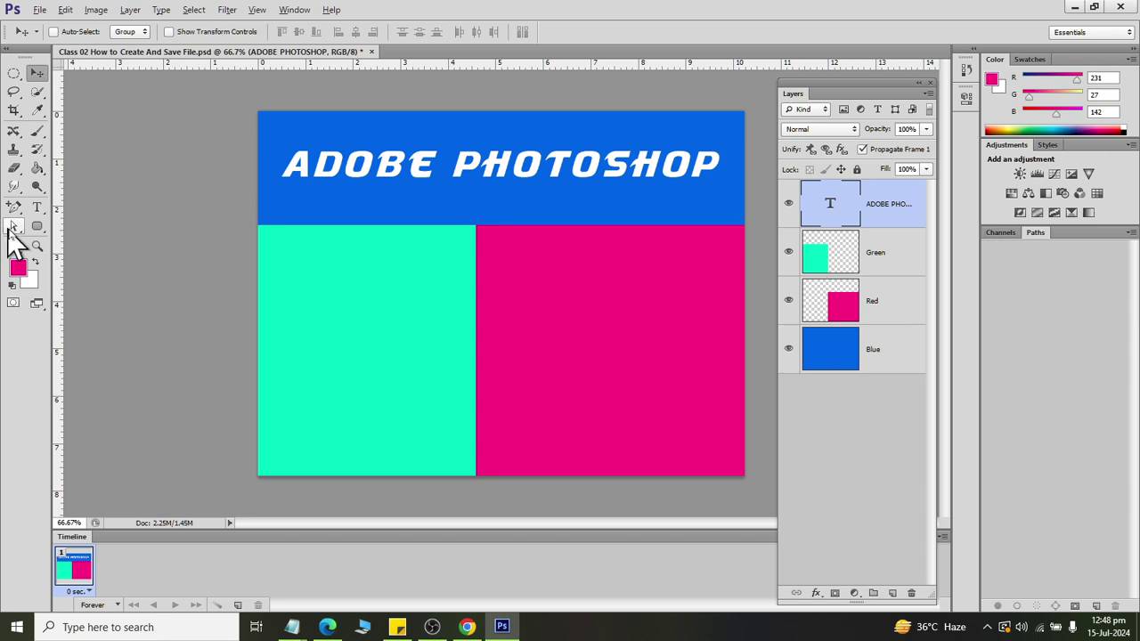
Type 'CLASS' on the green block and select the text.
left_click(36, 206)
left_click(318, 329)
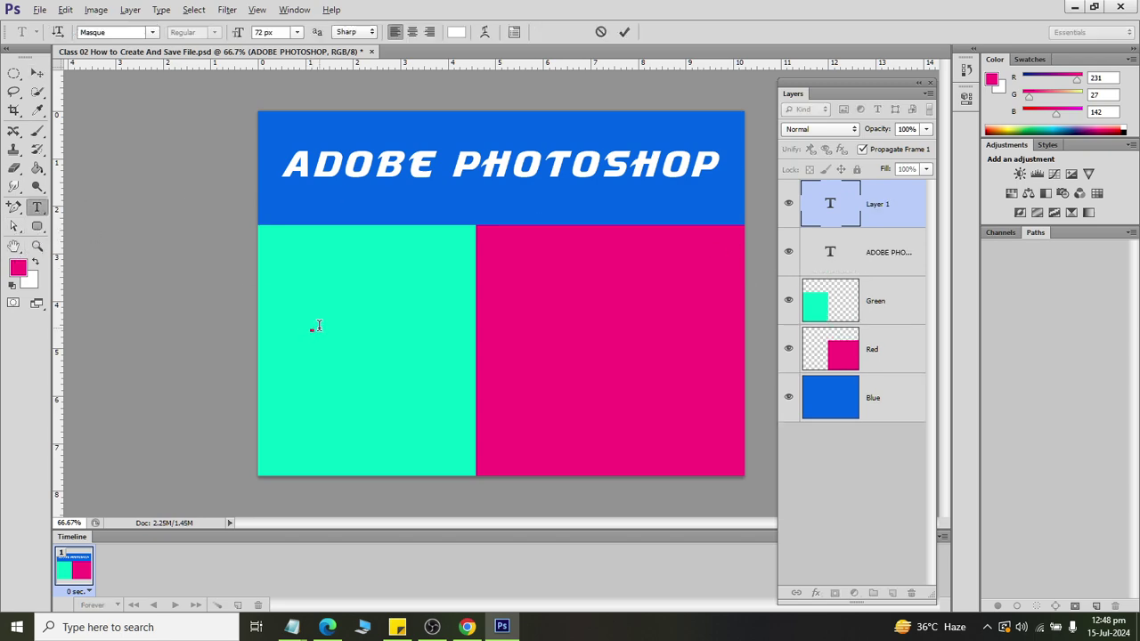
type("C")
type("LASS AB")
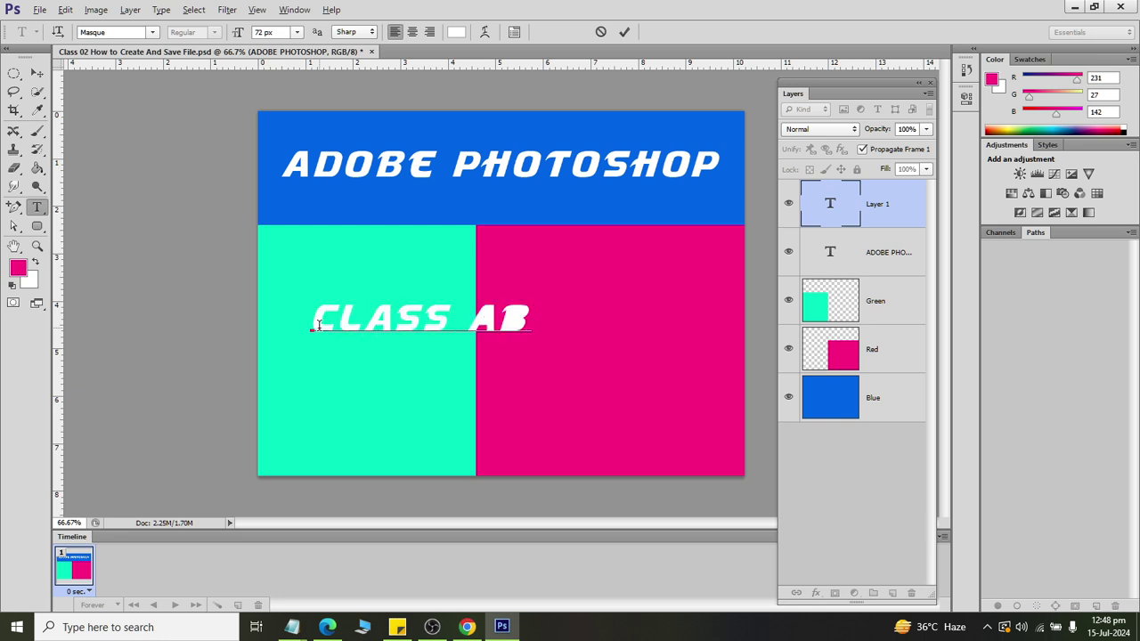
key("BackSpace")
key("BackSpace")
type("AB")
key("BackSpace")
key("BackSpace")
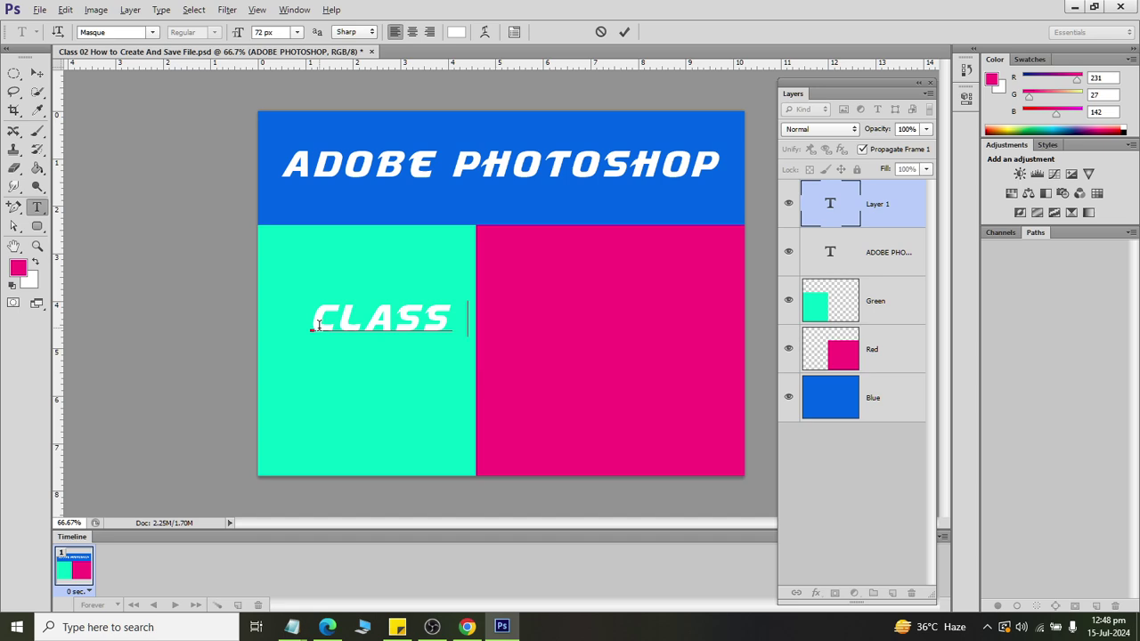
type("B")
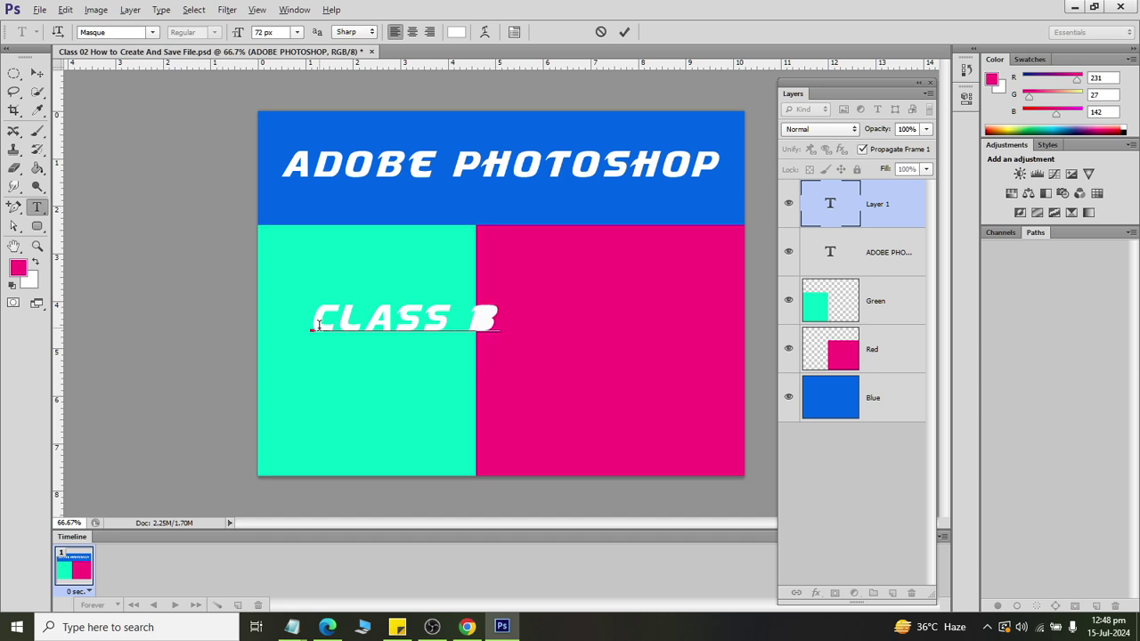
key("BackSpace")
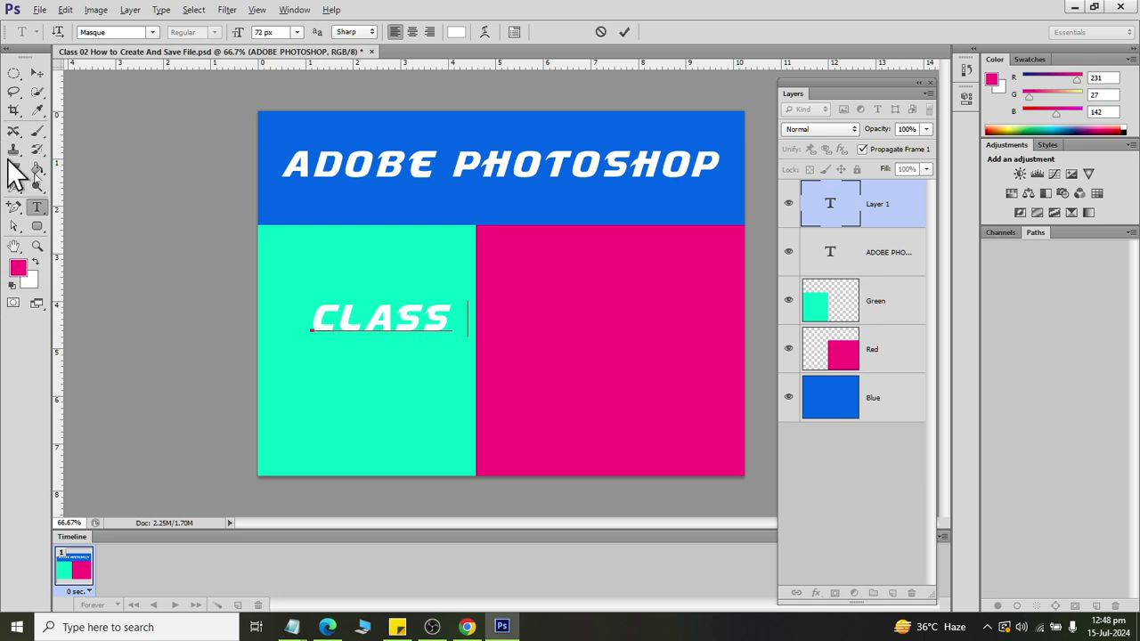
key("ctrl+a")
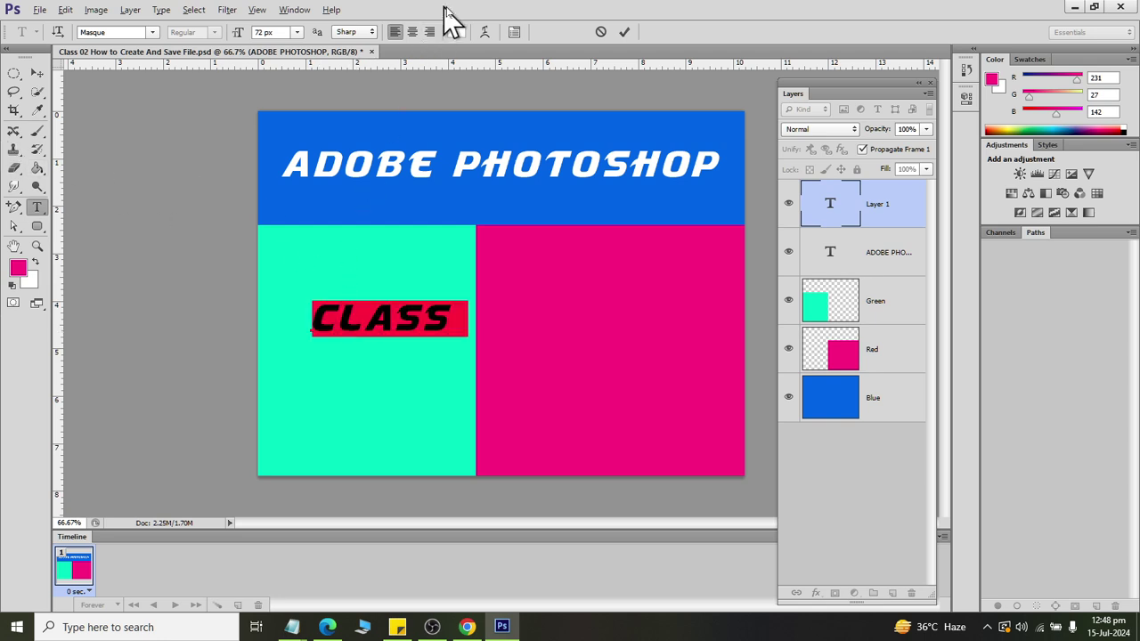
Colour CLASS green and move it to the green block's upper left.
left_click(456, 32)
left_click(920, 273)
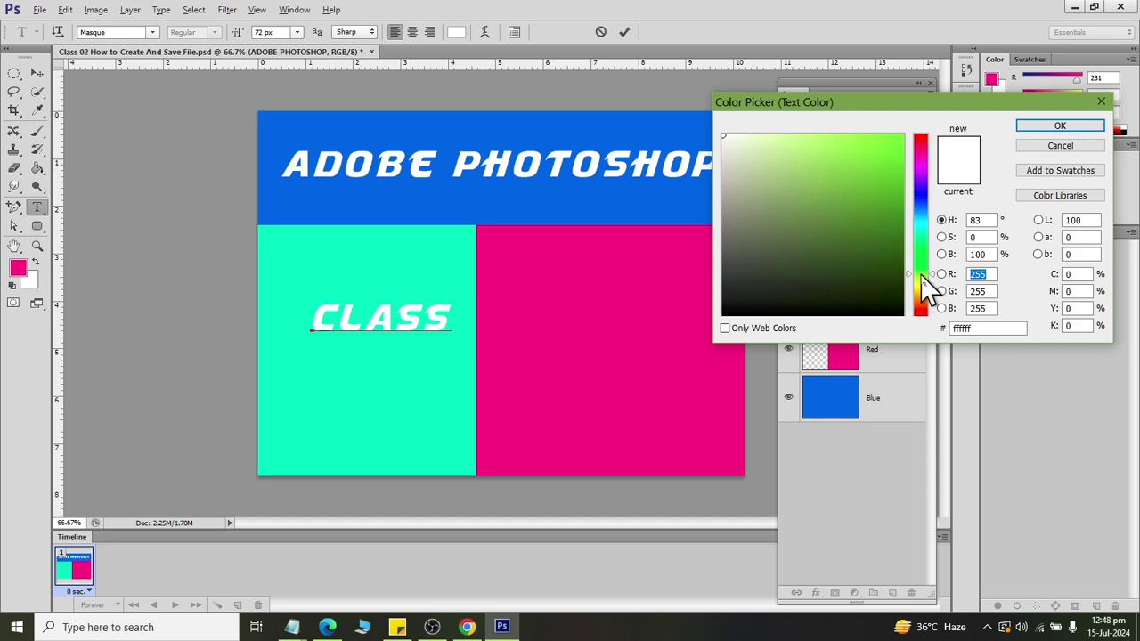
left_click(895, 194)
left_click(1059, 126)
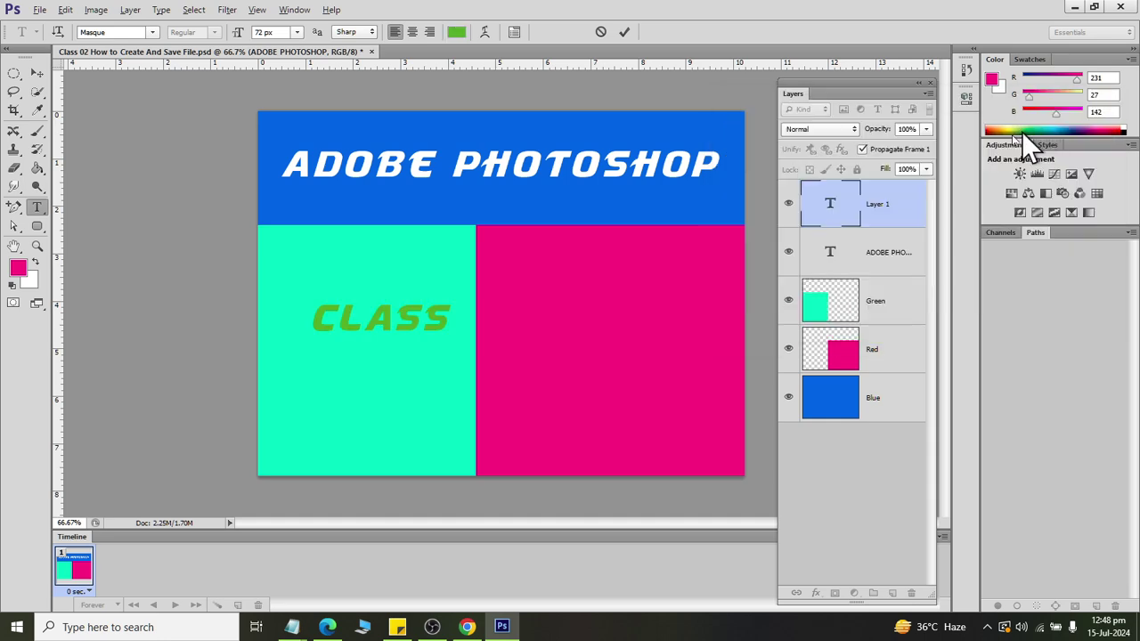
left_click(37, 72)
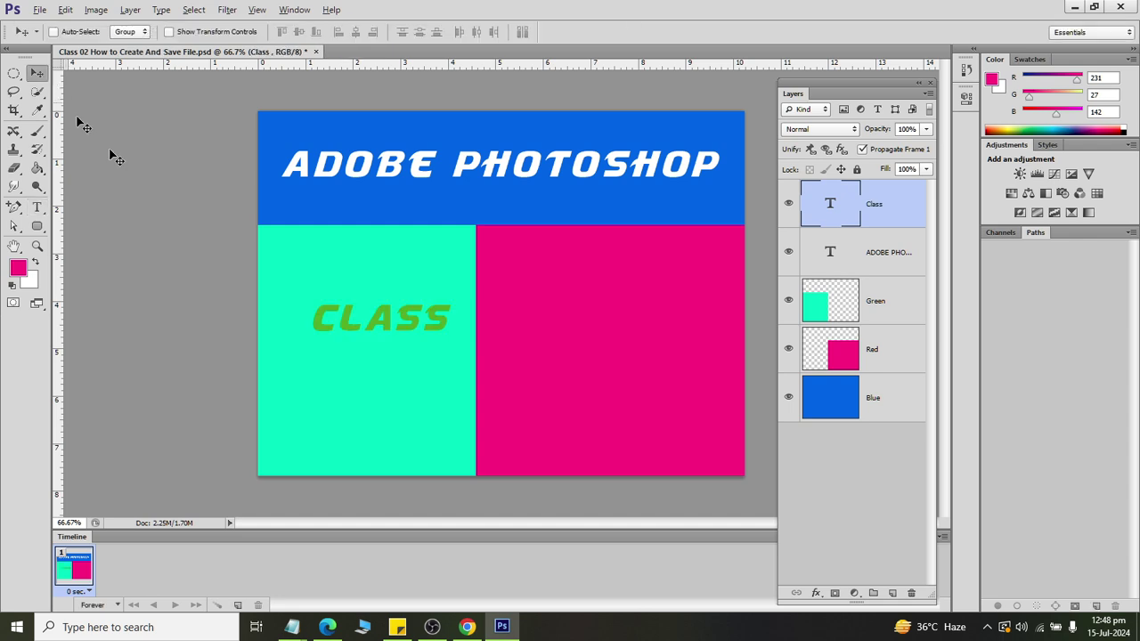
left_click_drag(371, 318, 346, 272)
left_click(36, 208)
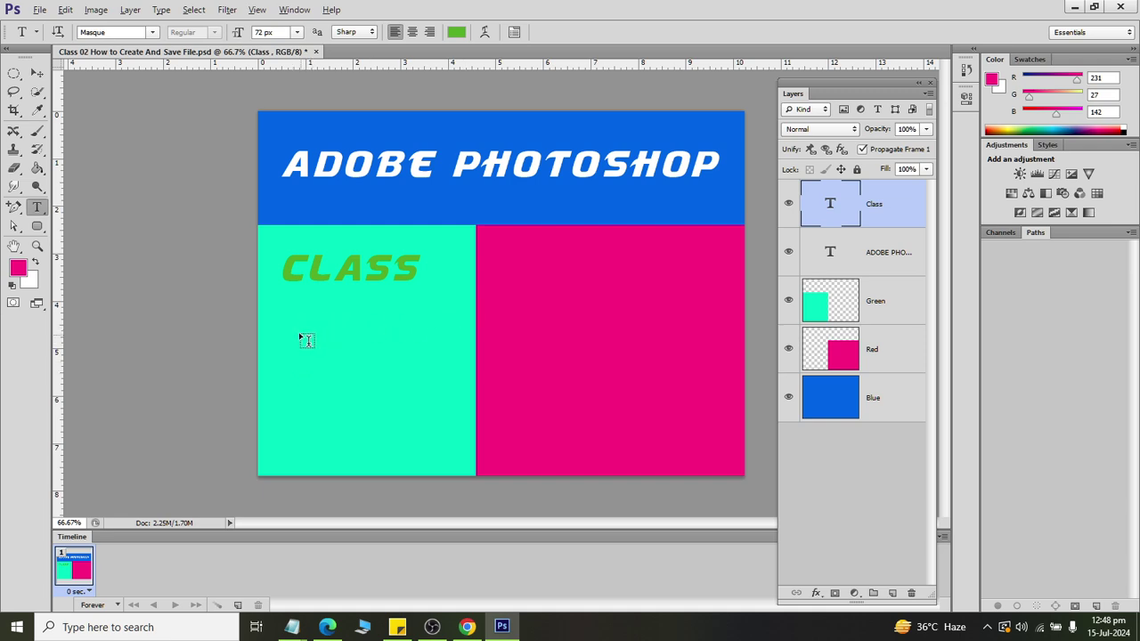
Set the type options to Verdana, 100 px, with a blue text colour.
left_click(152, 32)
left_click_drag(314, 351, 314, 508)
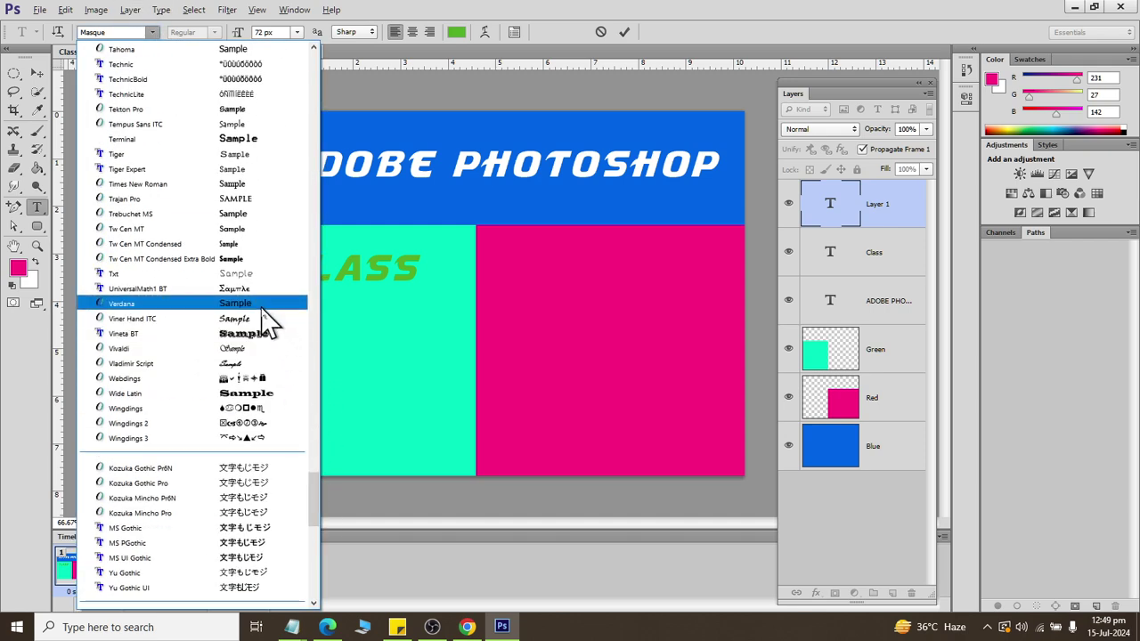
left_click(271, 303)
left_click(264, 32)
type("100")
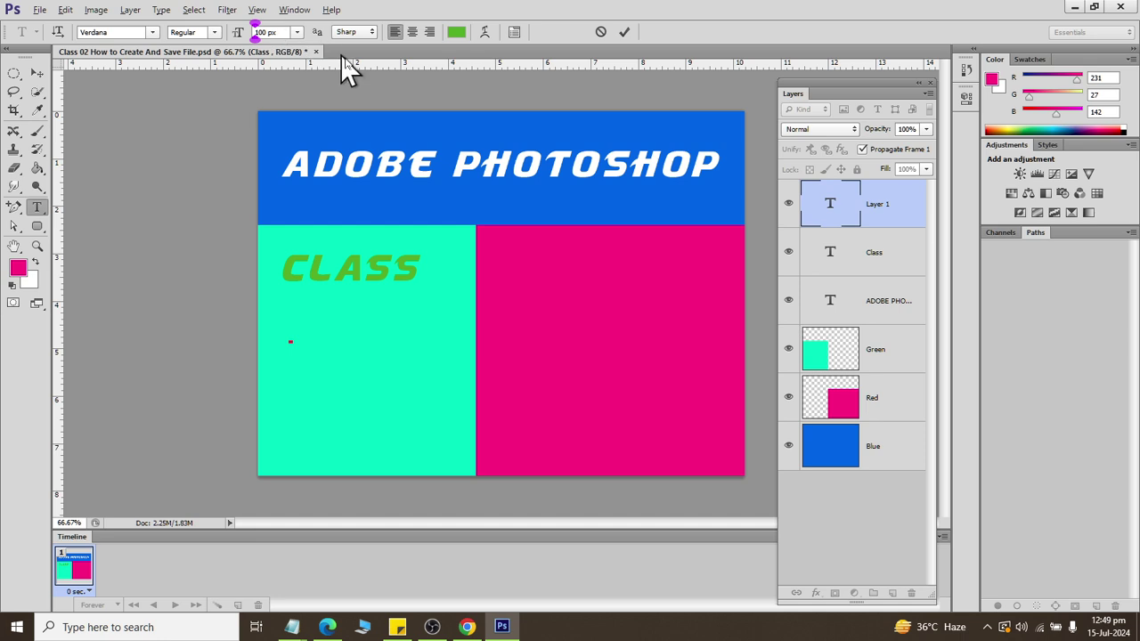
left_click(457, 33)
left_click(894, 194)
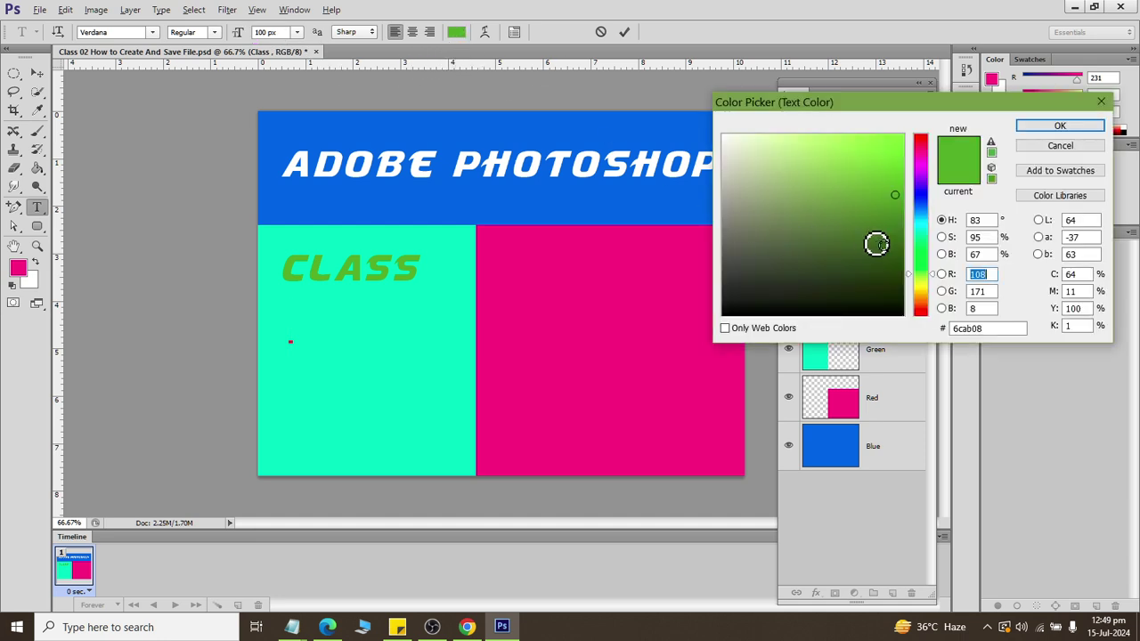
left_click(921, 205)
left_click(894, 201)
left_click(1042, 126)
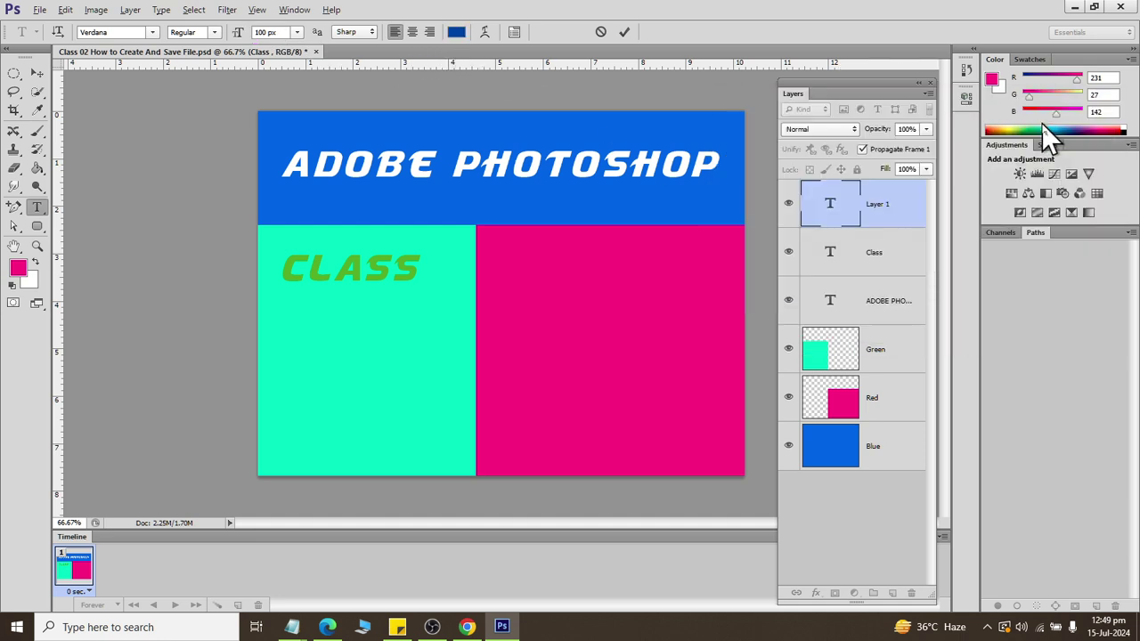
Type '01' below CLASS, make it dark blue, and move it to the block's lower middle.
left_click(574, 289)
type("01")
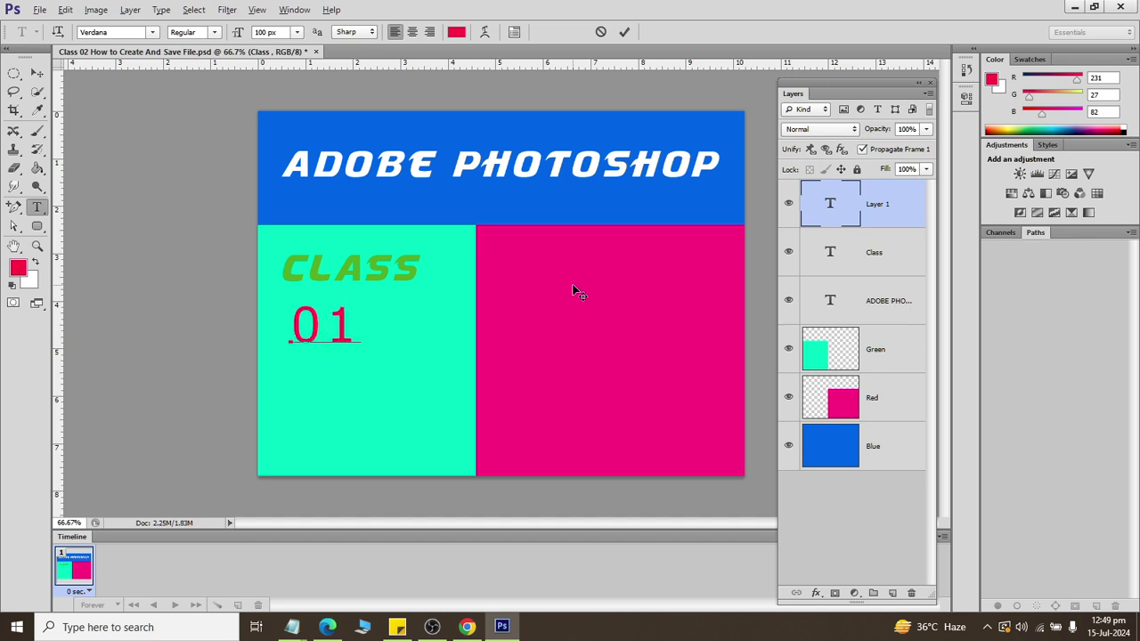
double_click(325, 322)
left_click(455, 32)
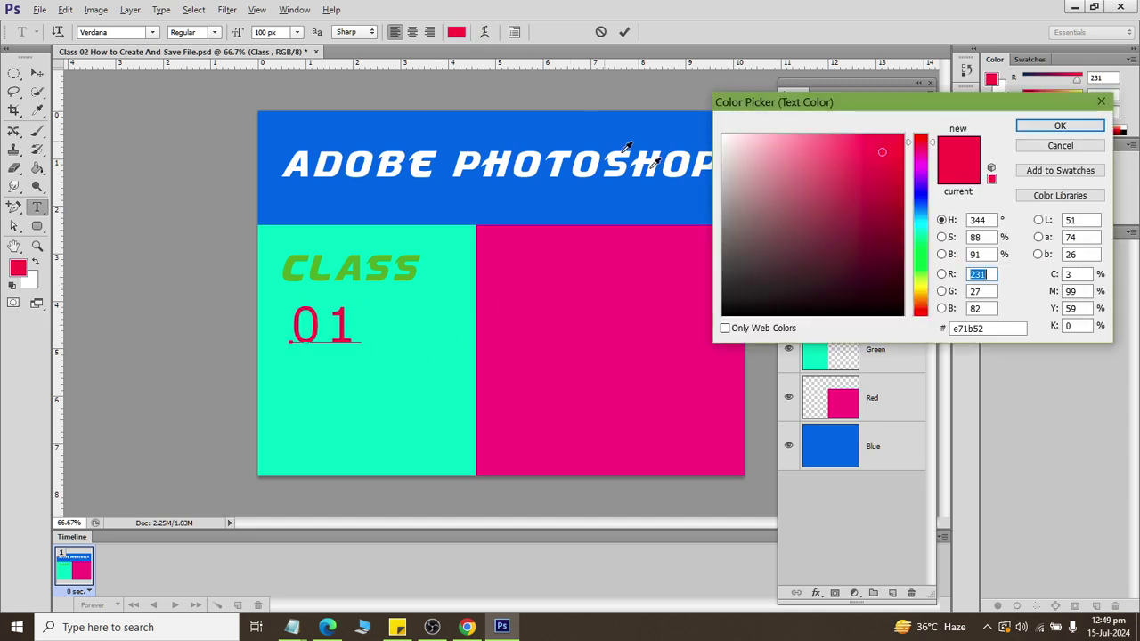
left_click(895, 228)
left_click(922, 199)
left_click(896, 187)
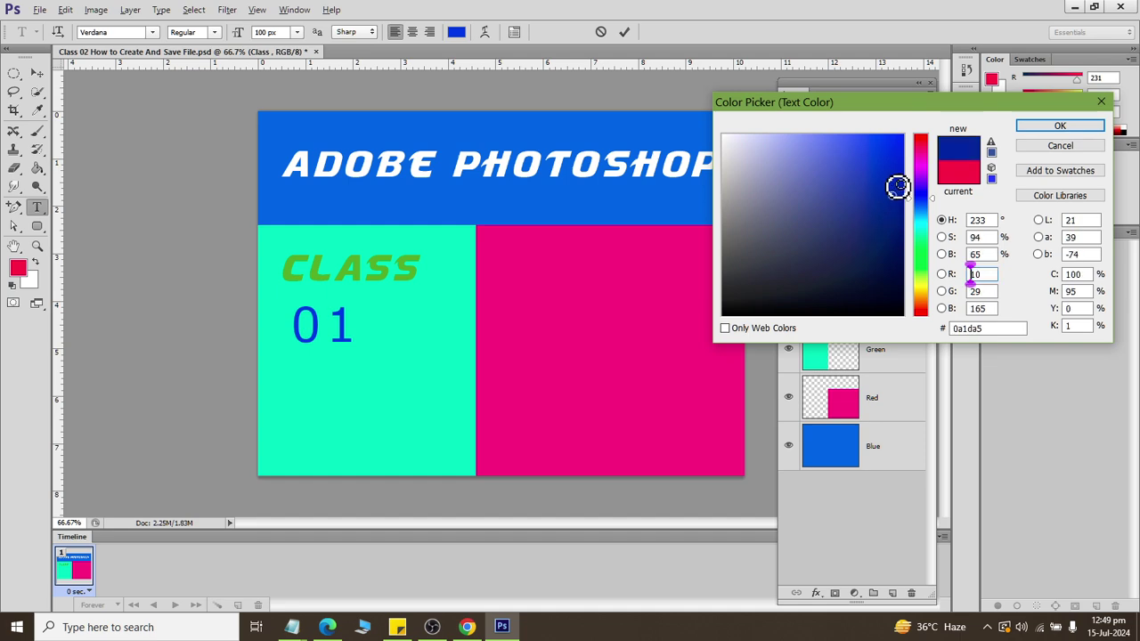
left_click(1060, 126)
left_click(40, 73)
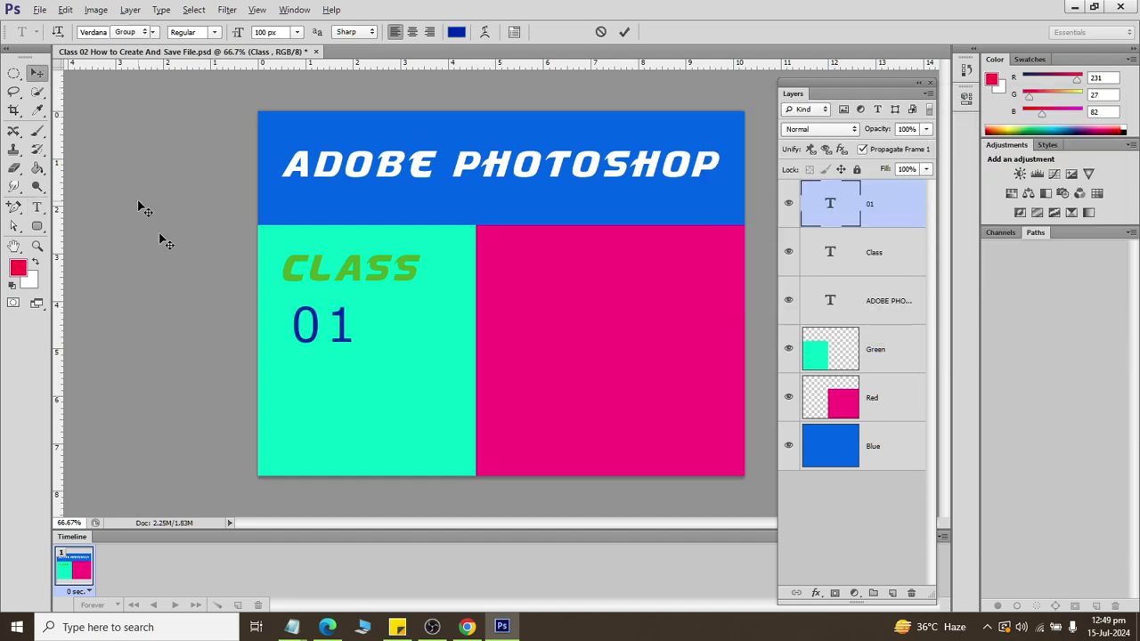
left_click_drag(330, 351, 368, 392)
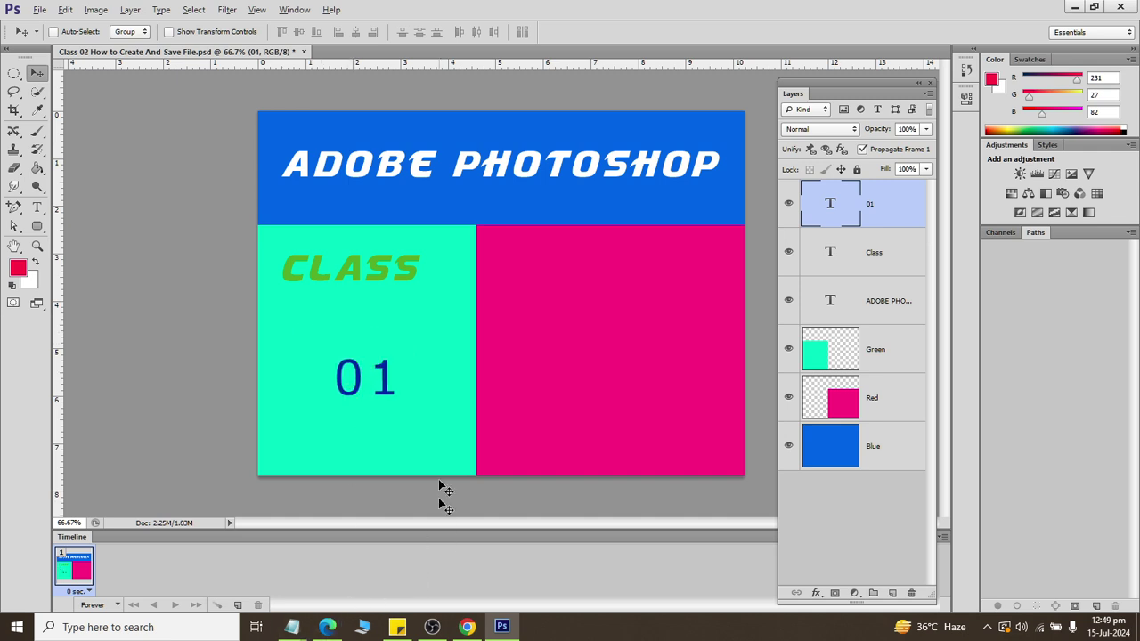
left_click(38, 207)
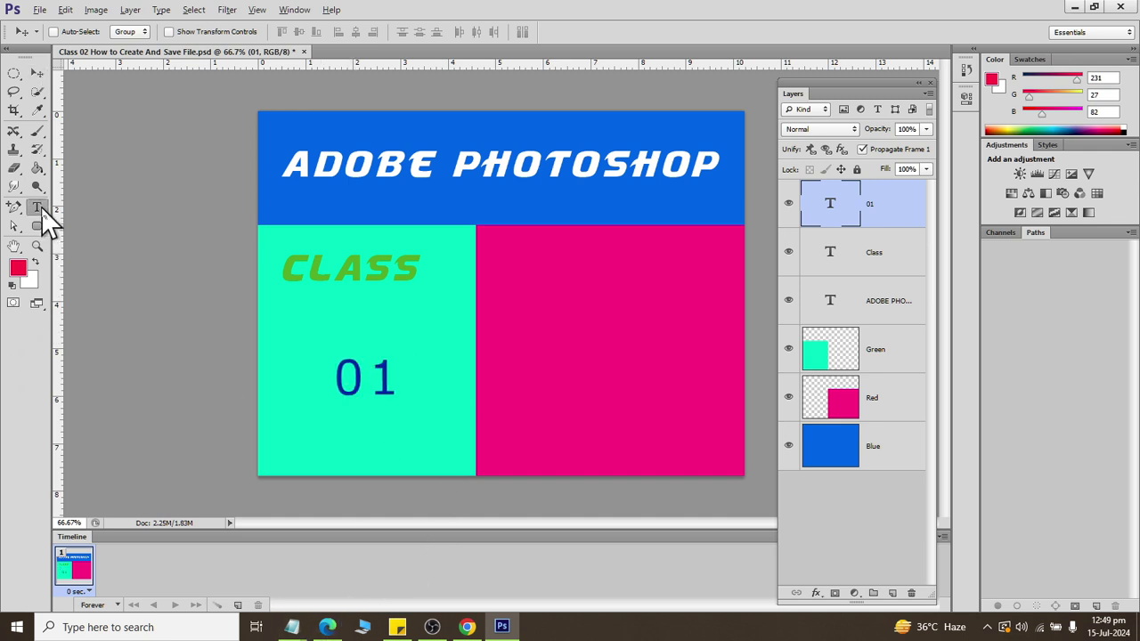
Start the INTRODUCTION text in the pink block and colour it white.
left_click(552, 283)
type("INTRO")
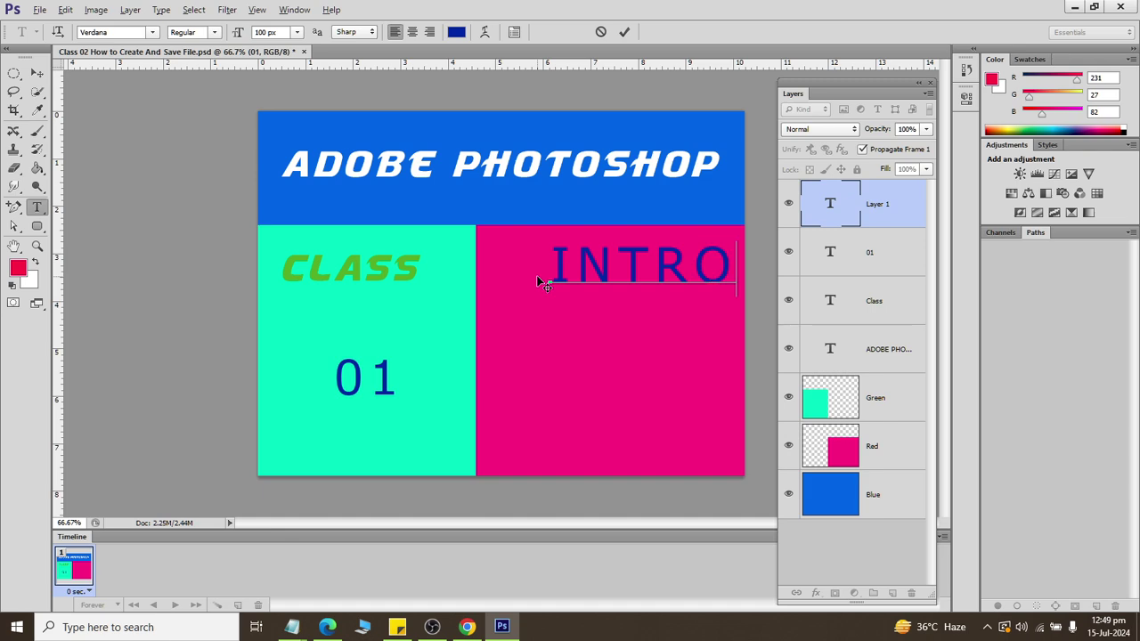
key("BackSpace")
key("BackSpace")
key("BackSpace")
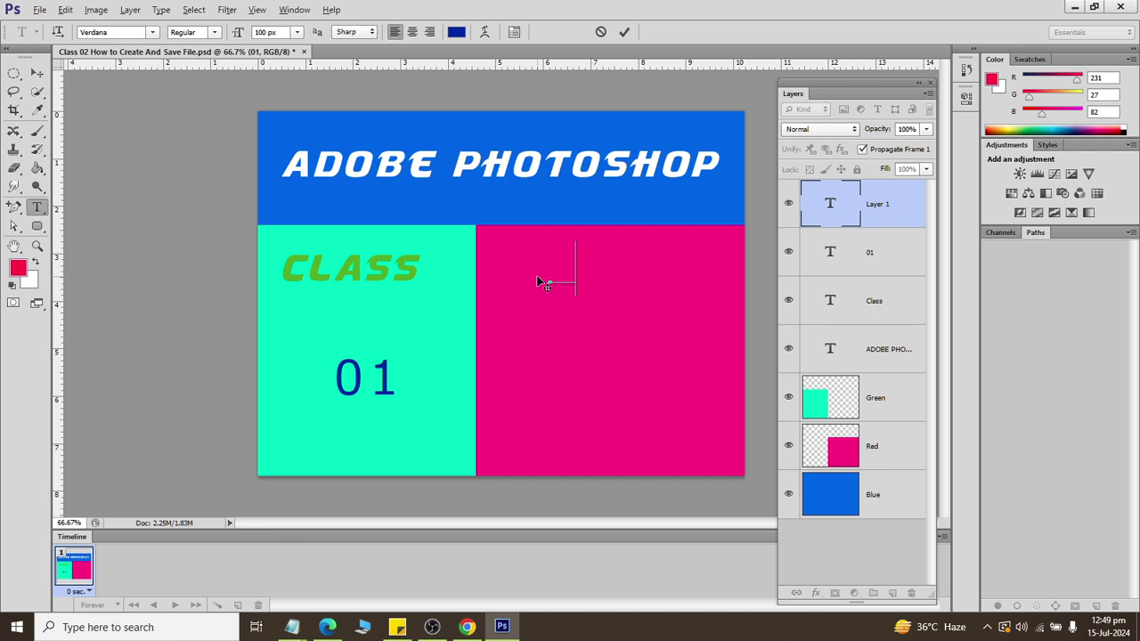
key("ctrl+a")
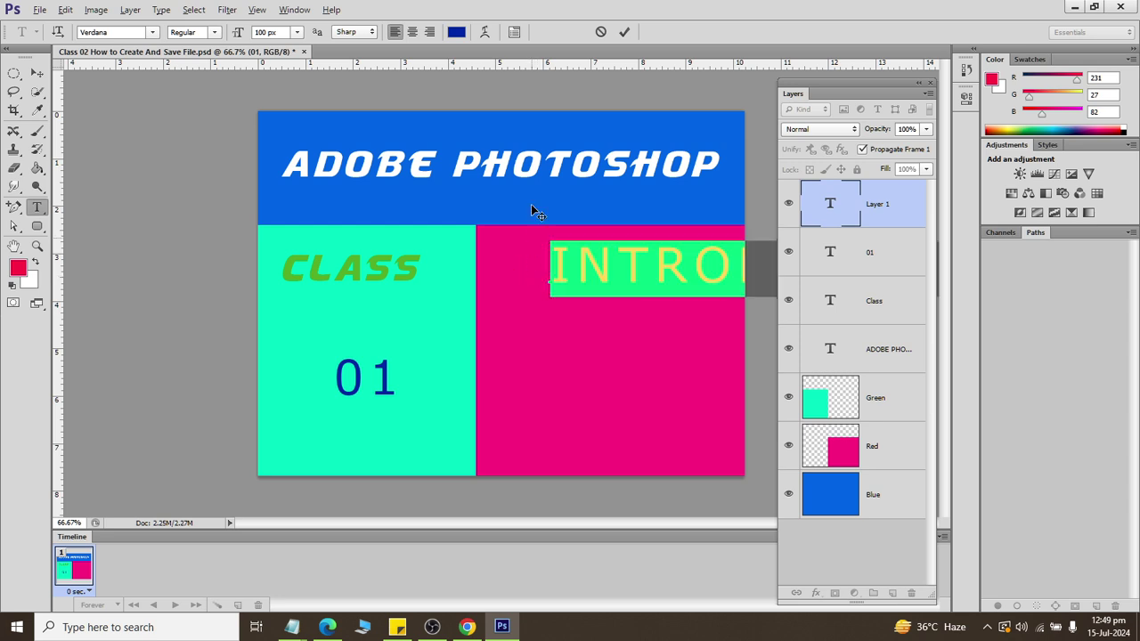
left_click(456, 32)
left_click_drag(801, 214, 722, 134)
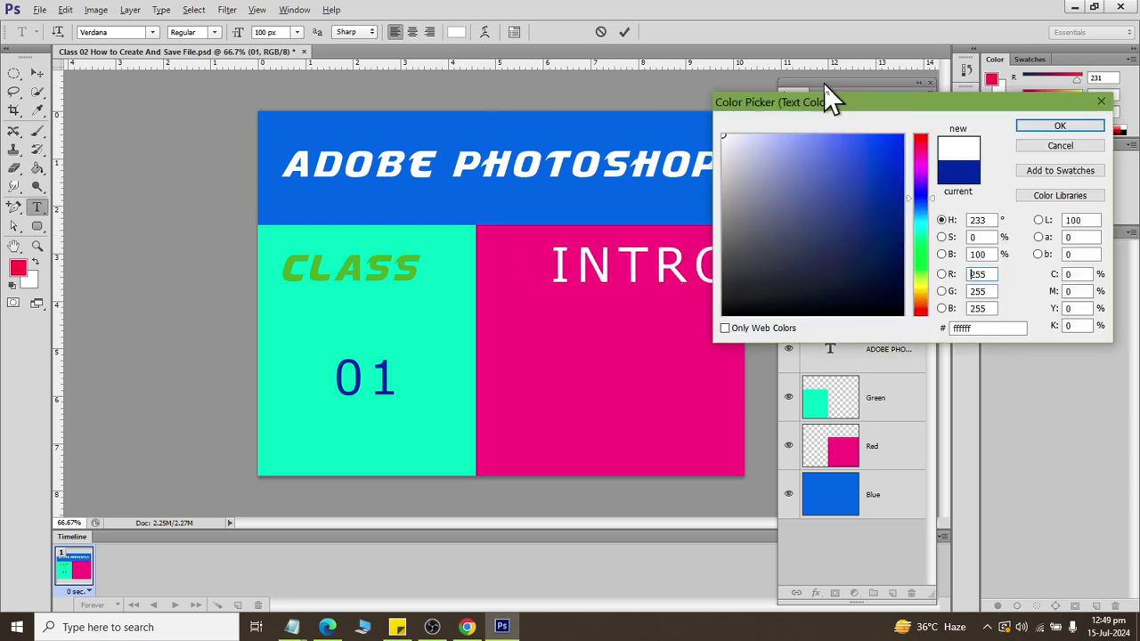
left_click(1031, 131)
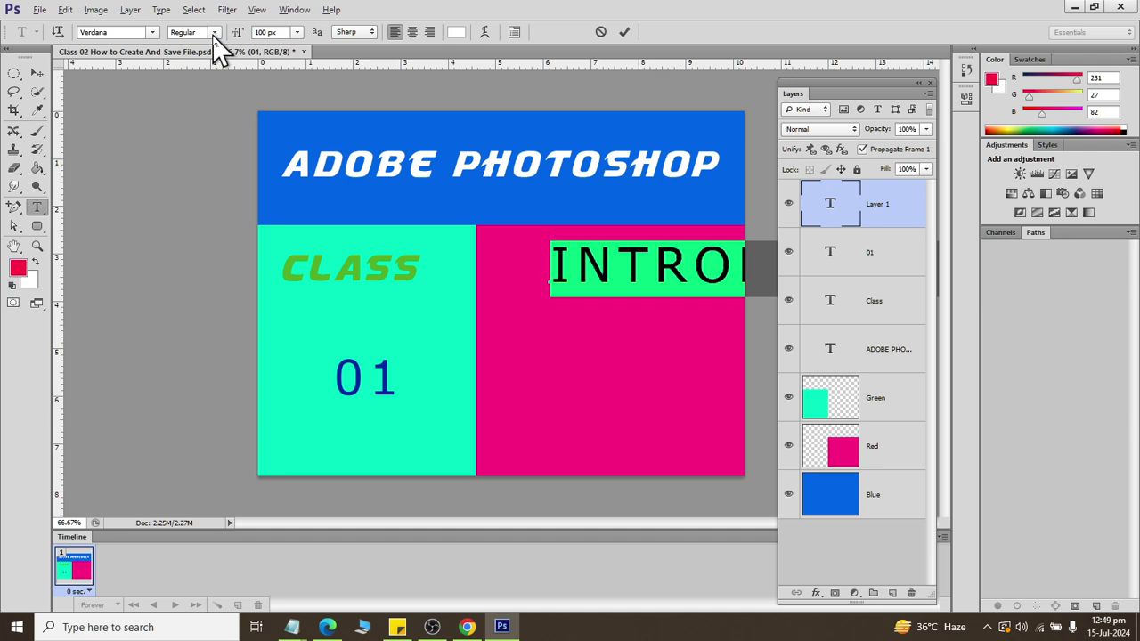
Make the text bold italic and try the Javanese Text font.
left_click(212, 33)
left_click(200, 95)
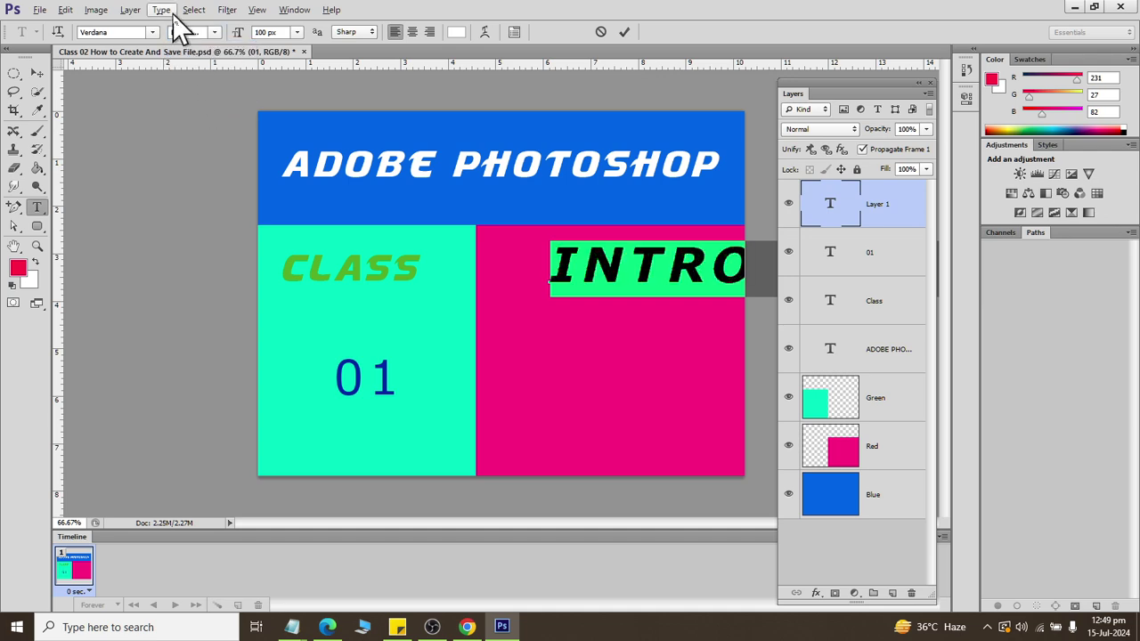
left_click(153, 32)
scroll(198, 306, "up", 5)
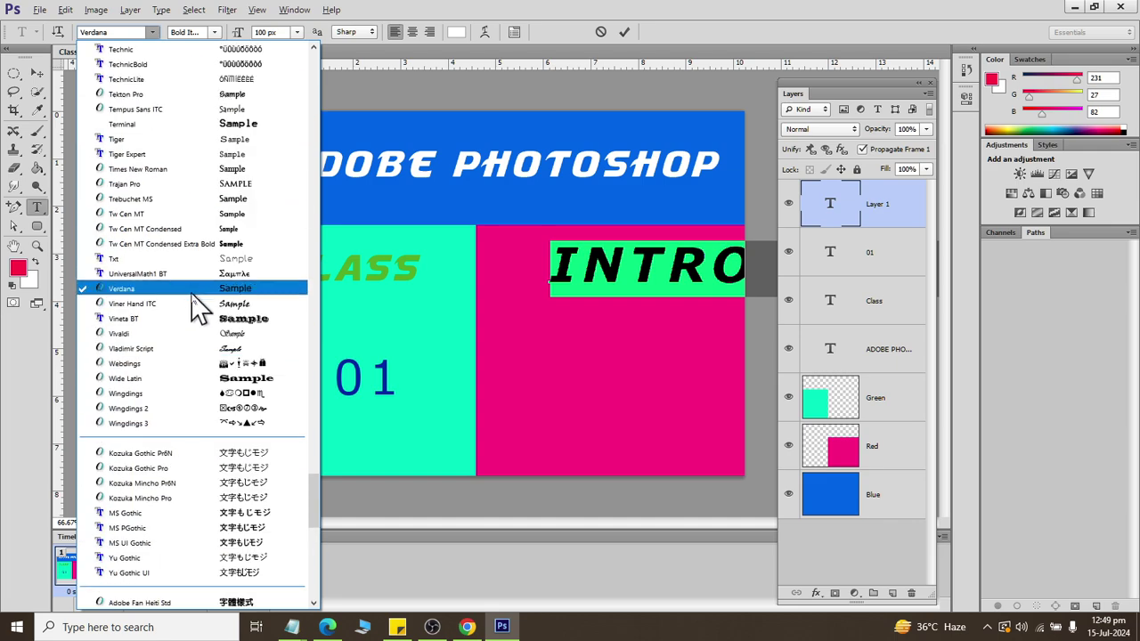
scroll(192, 286, "up", 12)
scroll(191, 258, "up", 3)
scroll(183, 221, "up", 10)
scroll(185, 221, "up", 10)
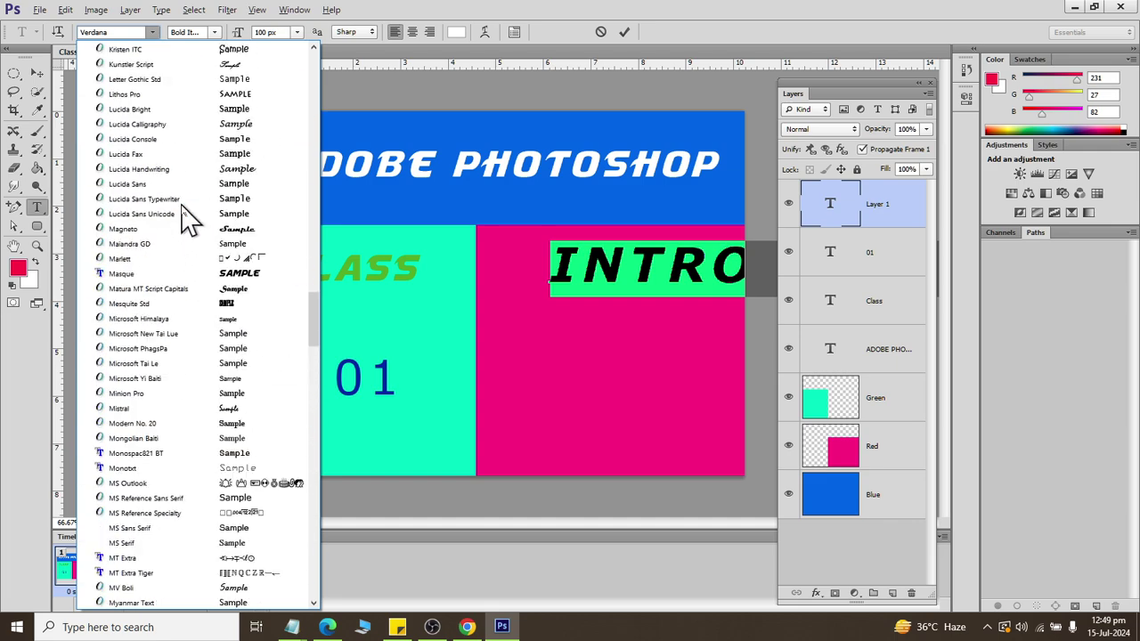
scroll(188, 217, "up", 10)
scroll(188, 221, "down", 3)
scroll(190, 231, "down", 3)
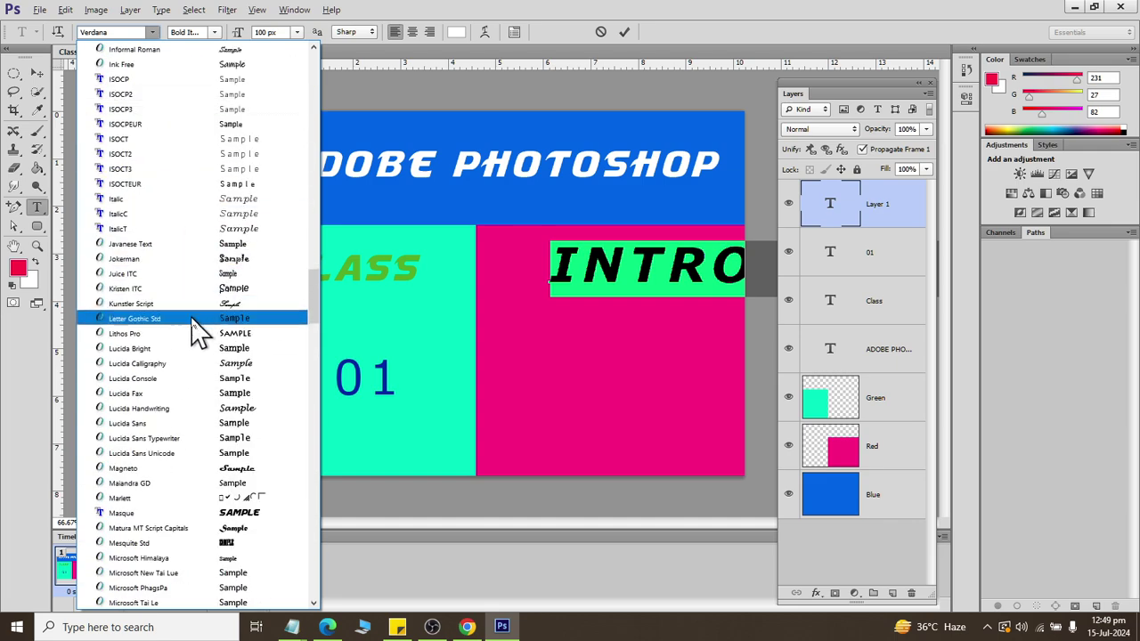
left_click(205, 248)
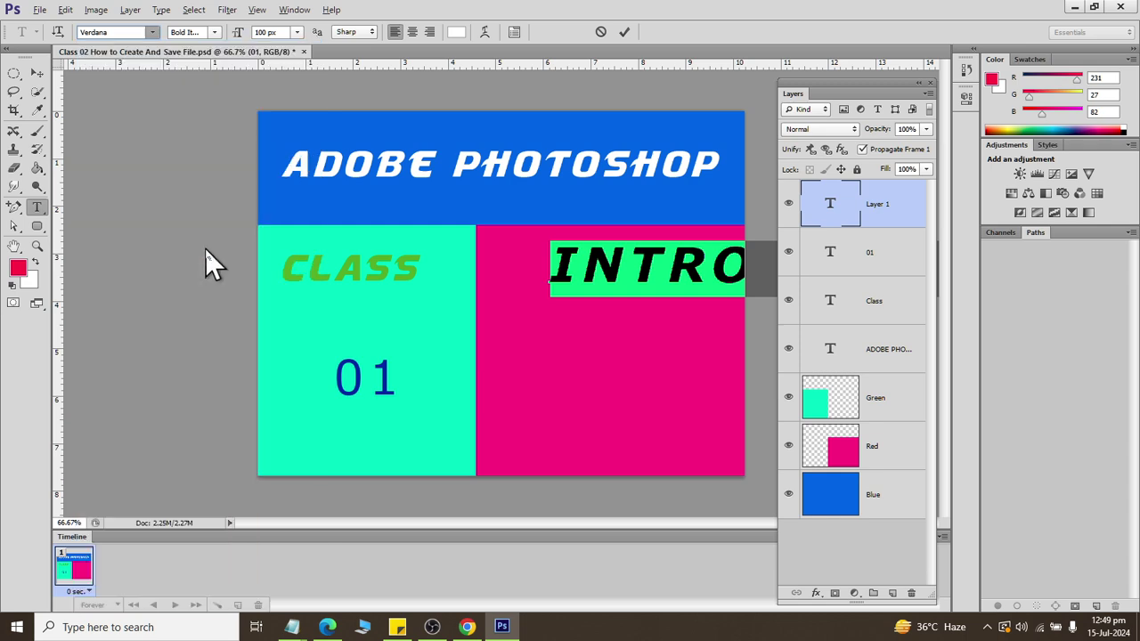
Switch the font to Elephant, via Ebrima, and move the text lower.
left_click(151, 32)
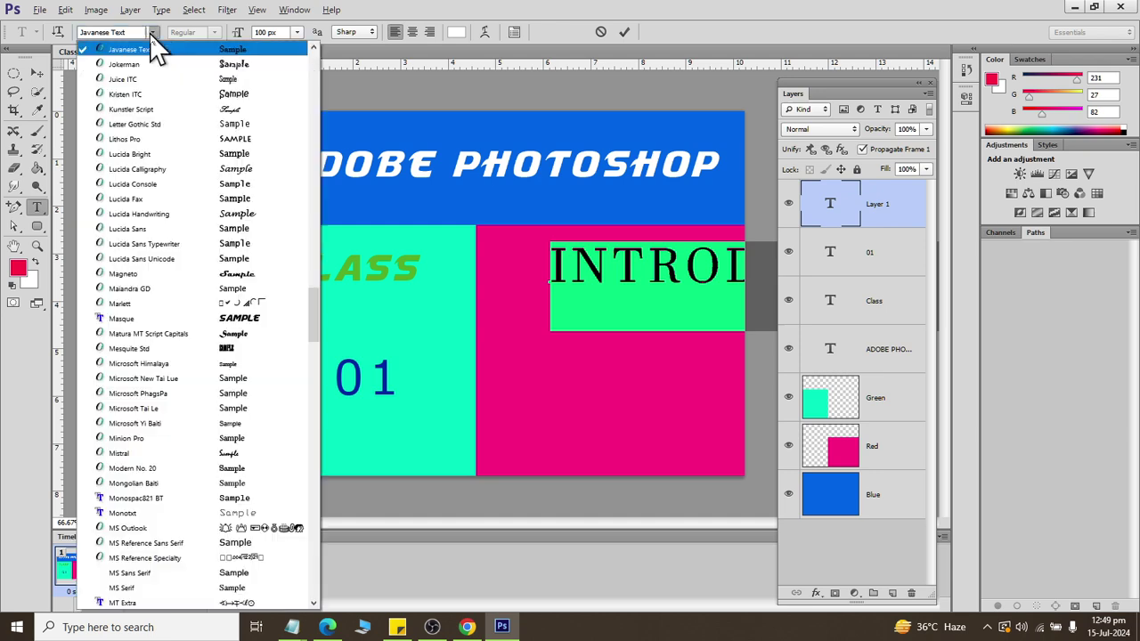
scroll(198, 178, "up", 10)
scroll(208, 94, "up", 5)
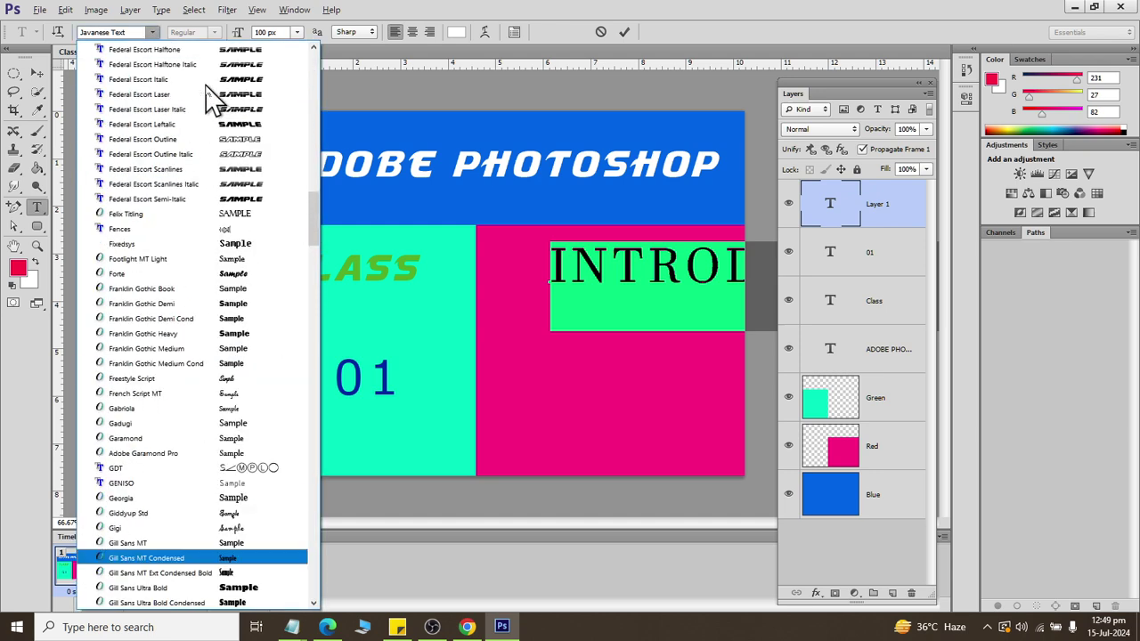
scroll(203, 116, "up", 5)
left_click(196, 108)
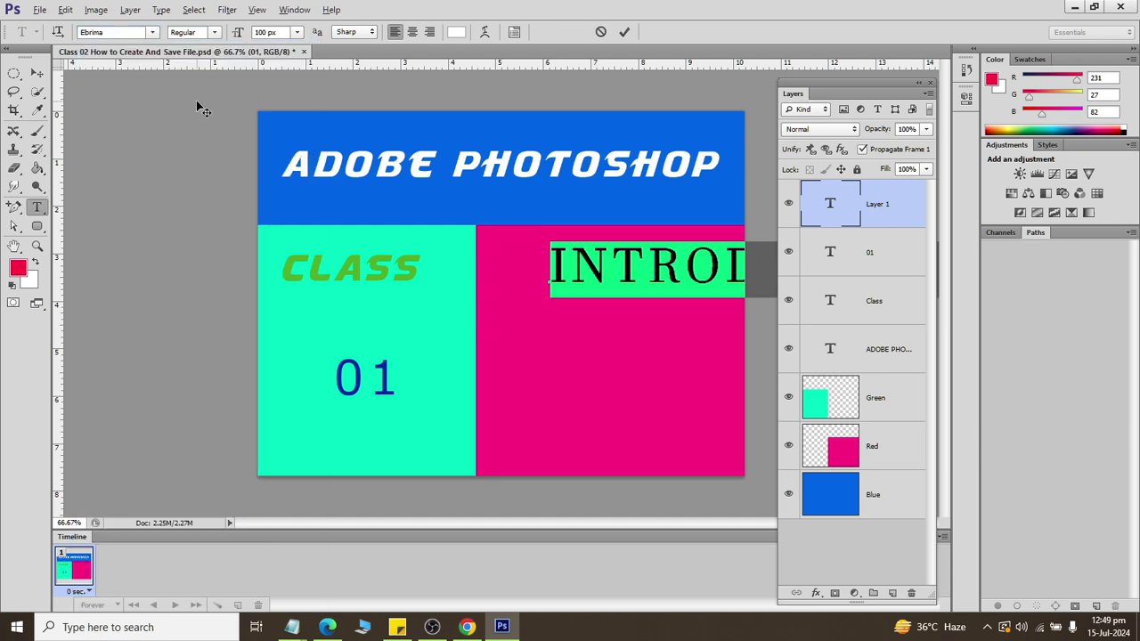
left_click(153, 33)
scroll(158, 53, "up", 6)
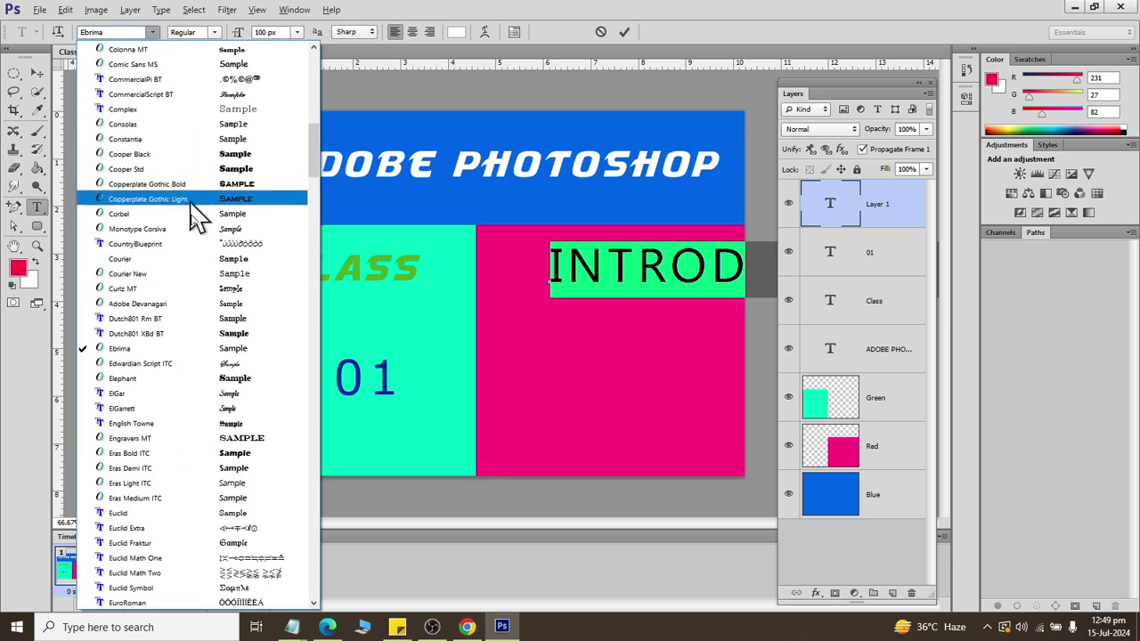
left_click(204, 374)
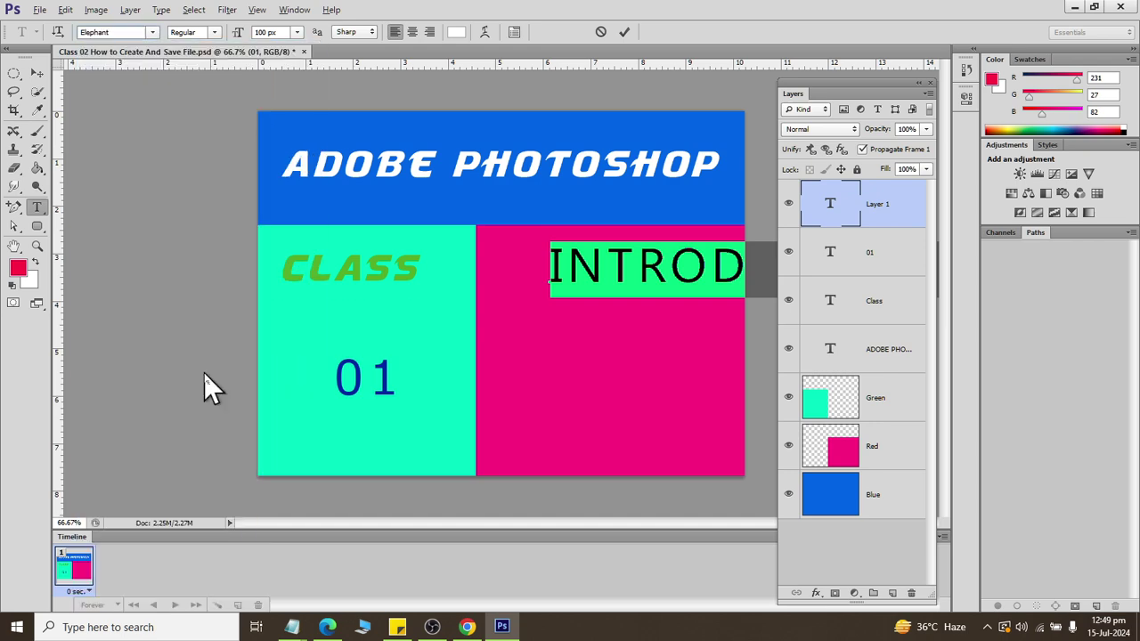
left_click(37, 72)
left_click_drag(630, 281, 523, 375)
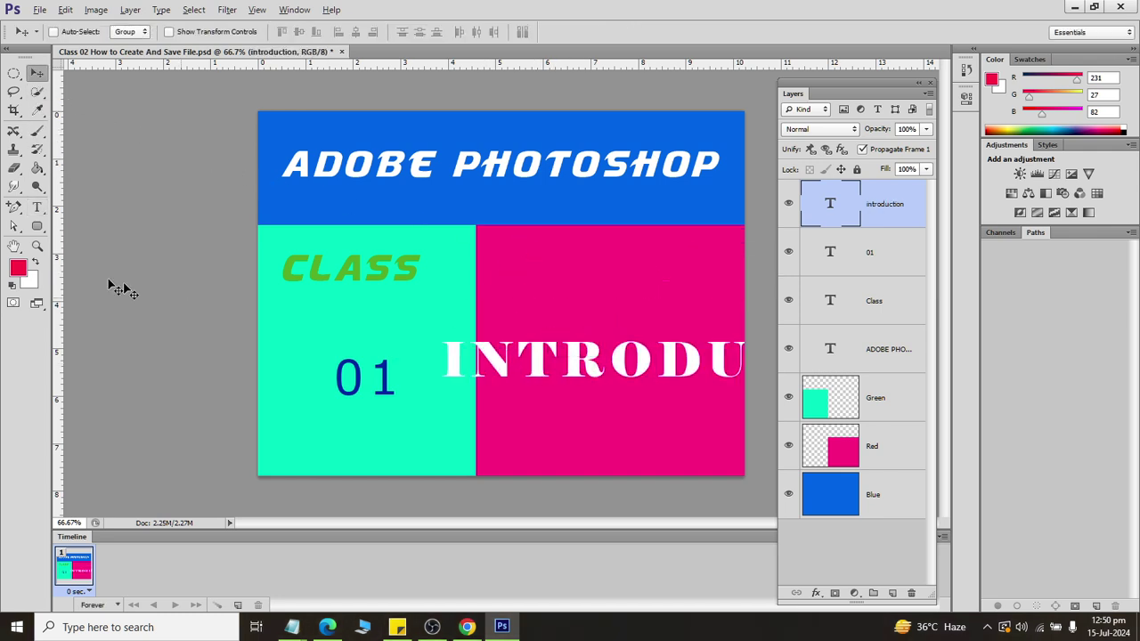
Resize INTRODUCTION to 42 px and move it up into the pink block.
left_click(36, 208)
left_click(534, 360)
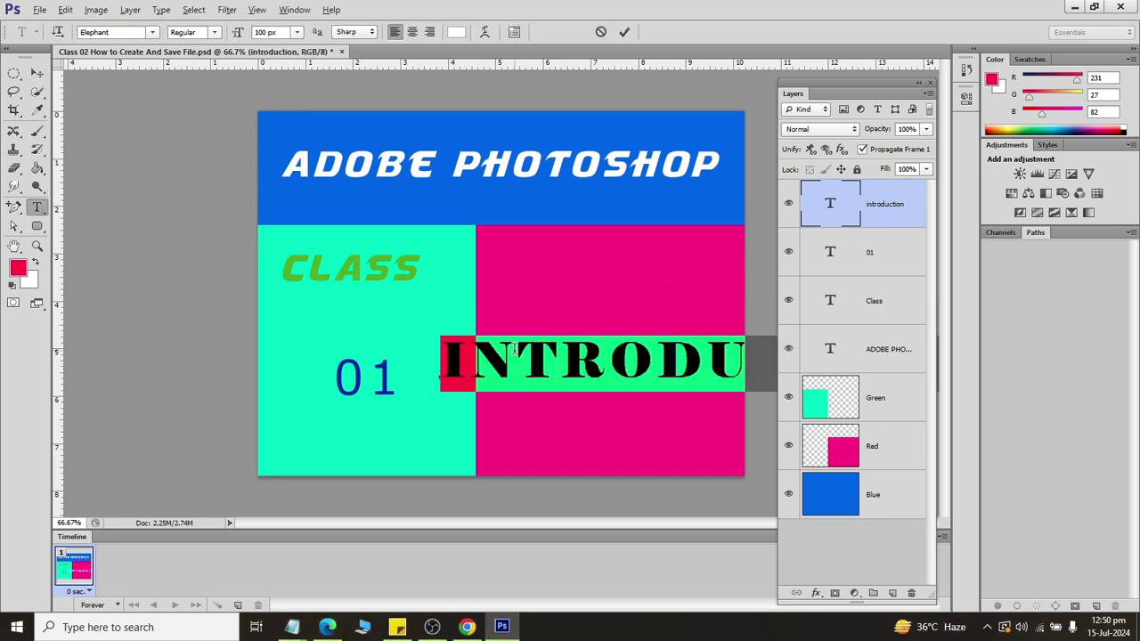
key("ctrl+a")
left_click(296, 32)
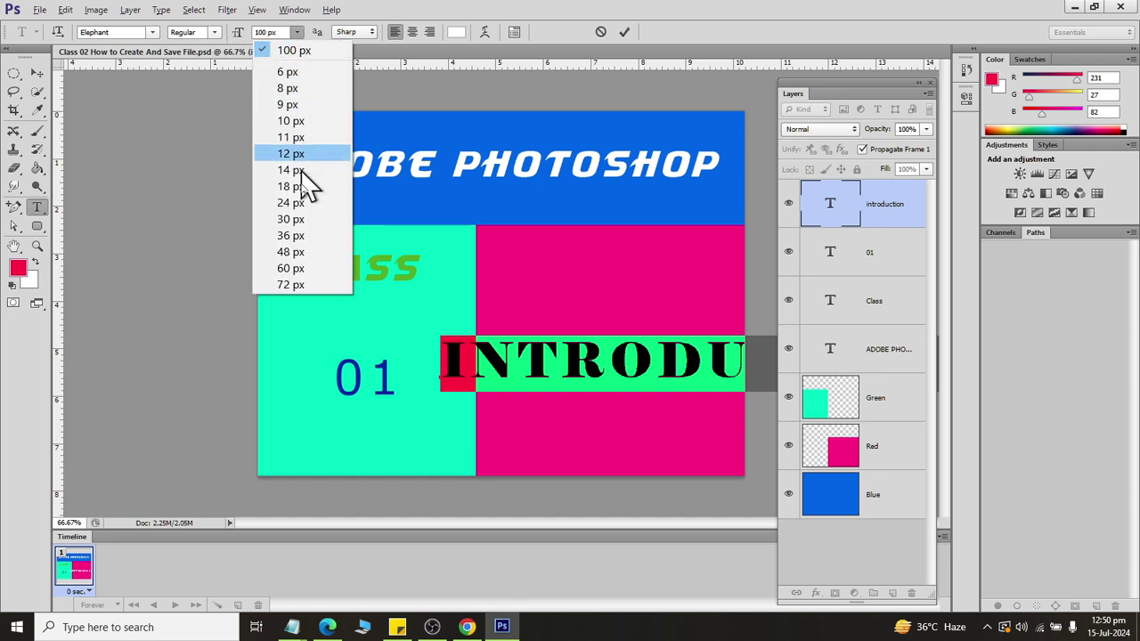
left_click(301, 237)
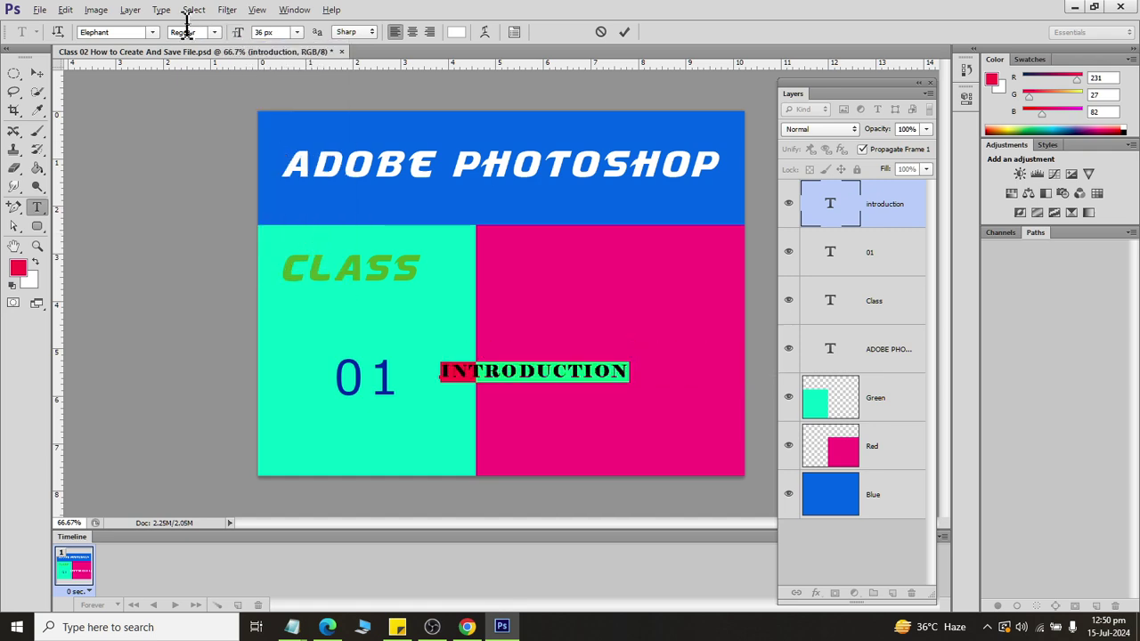
left_click(272, 32)
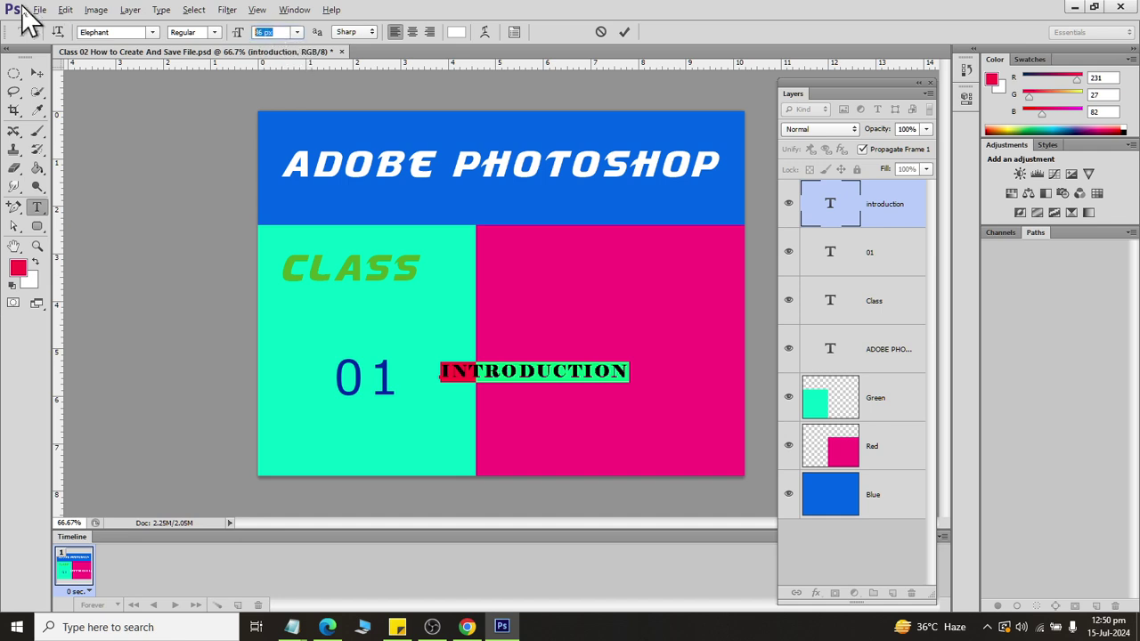
type("42")
key("Return")
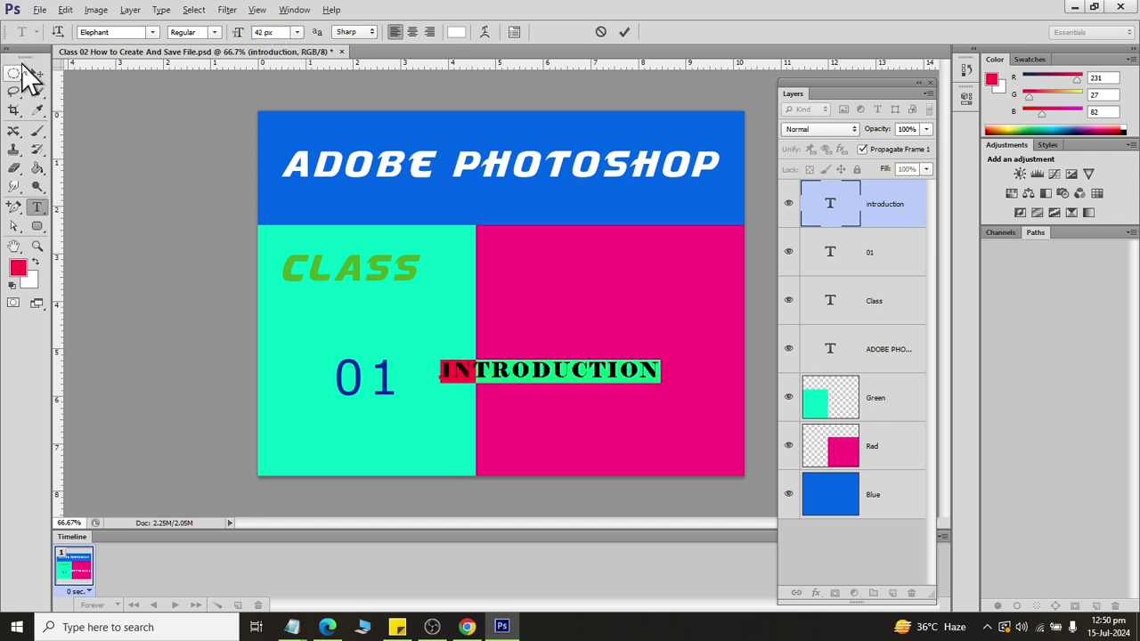
left_click(35, 73)
left_click_drag(552, 380, 610, 307)
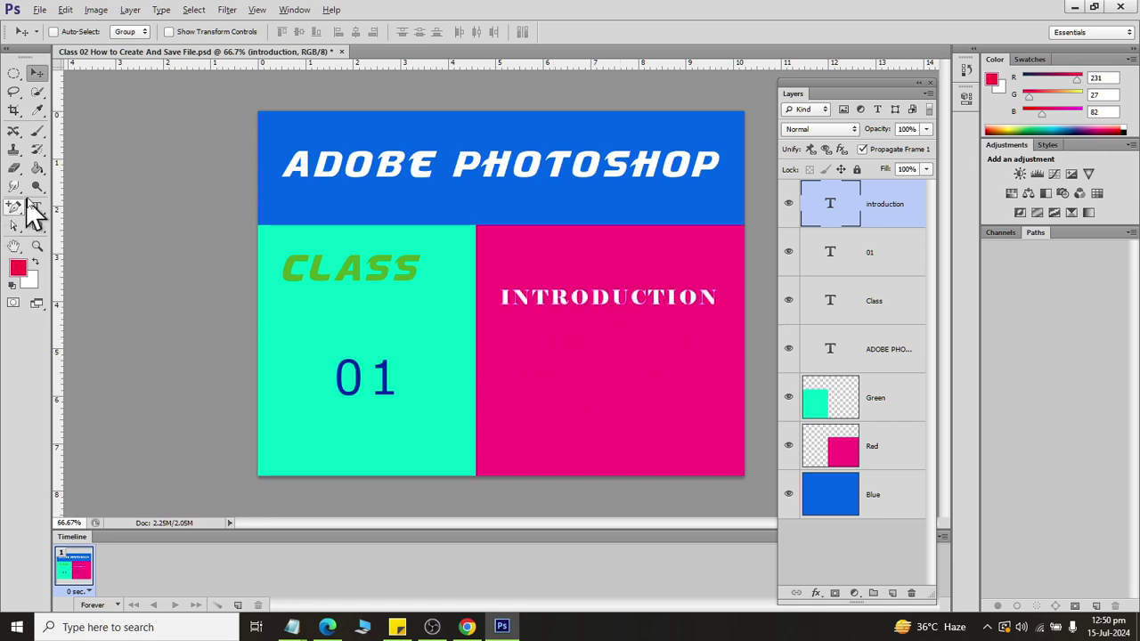
Restyle the INTRODUCTION text to Berlin Sans FB at 60 px and commit the edit.
left_click(37, 206)
double_click(587, 299)
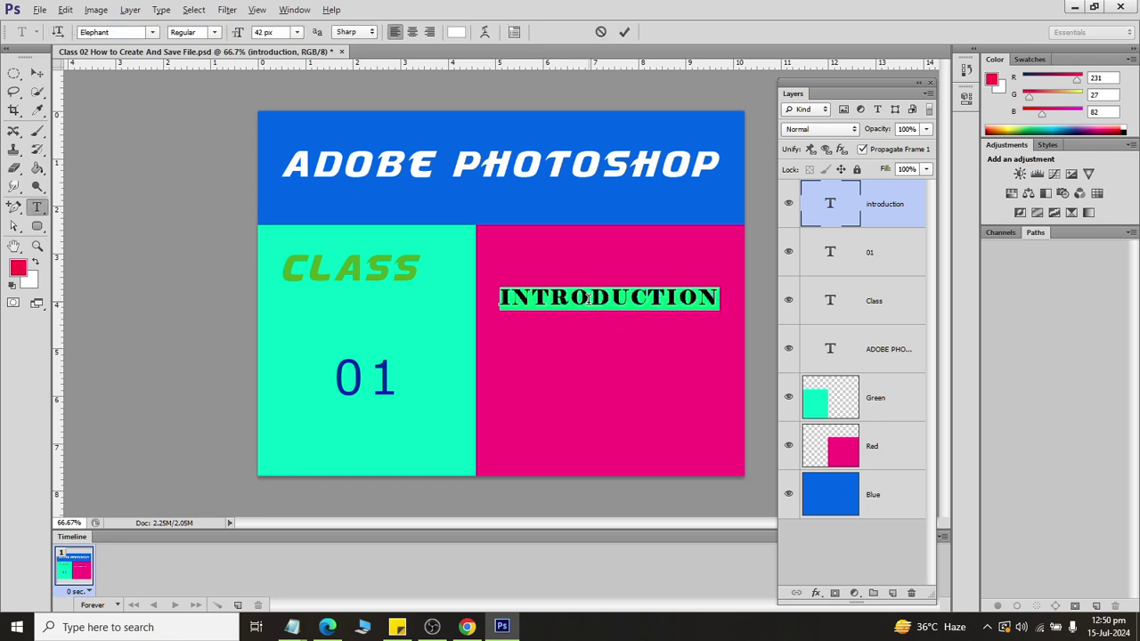
left_click(152, 32)
left_click_drag(311, 184, 311, 94)
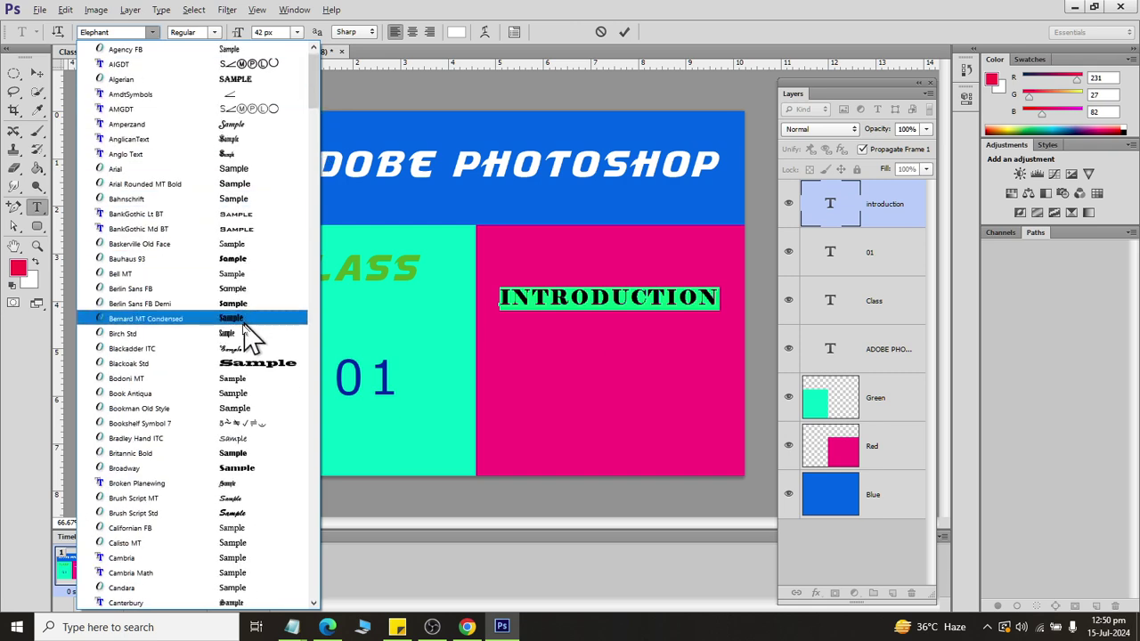
left_click(252, 289)
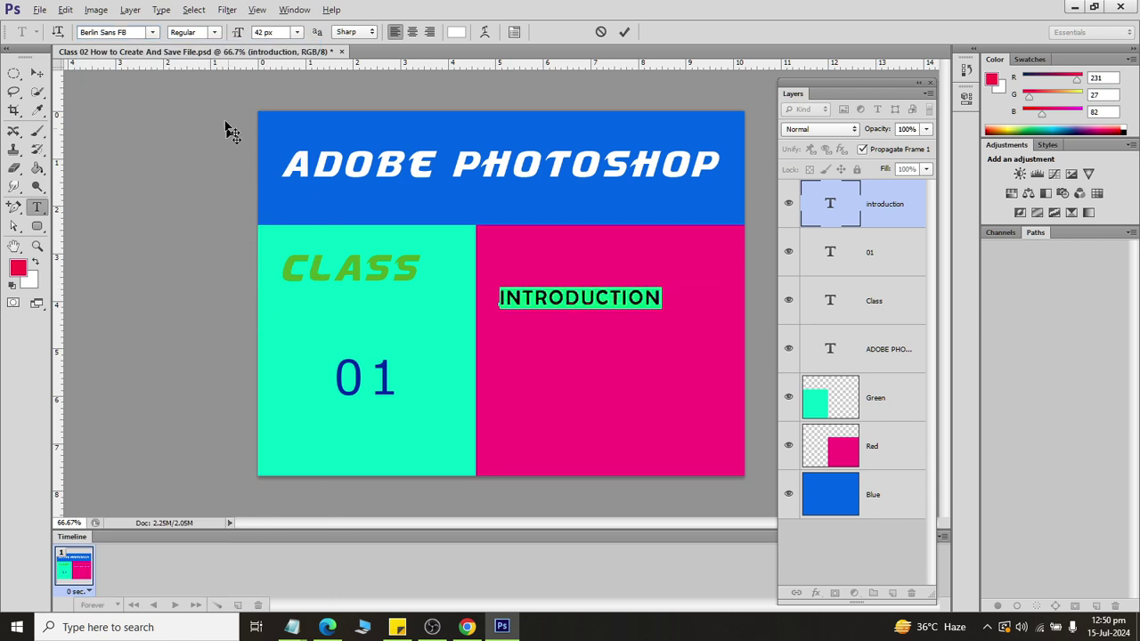
left_click(296, 32)
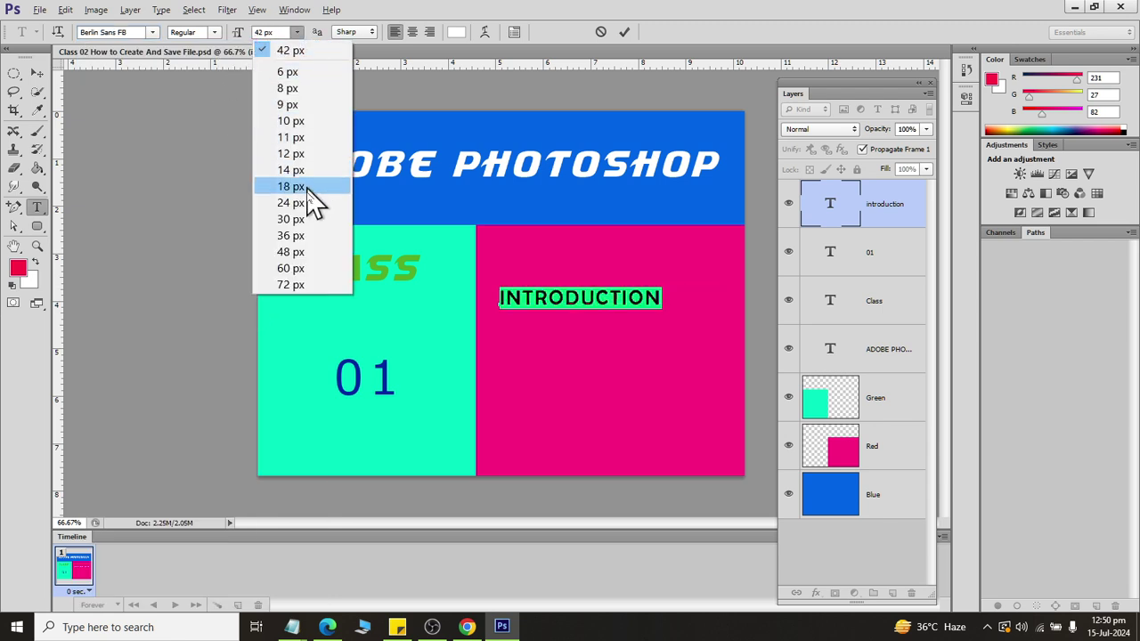
left_click(303, 268)
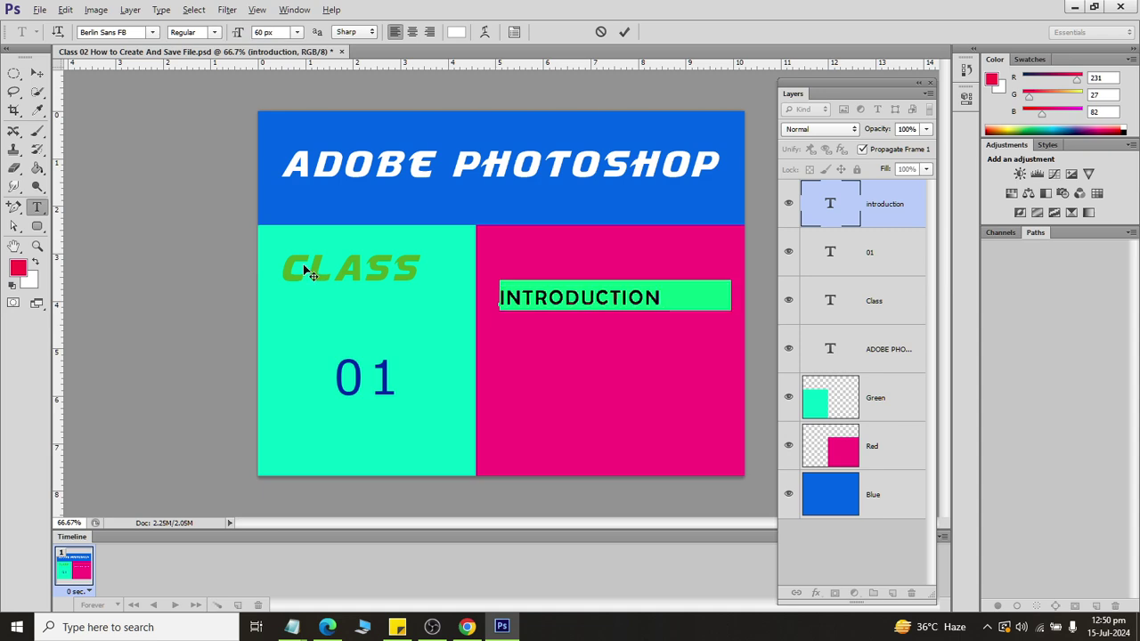
left_click(16, 73)
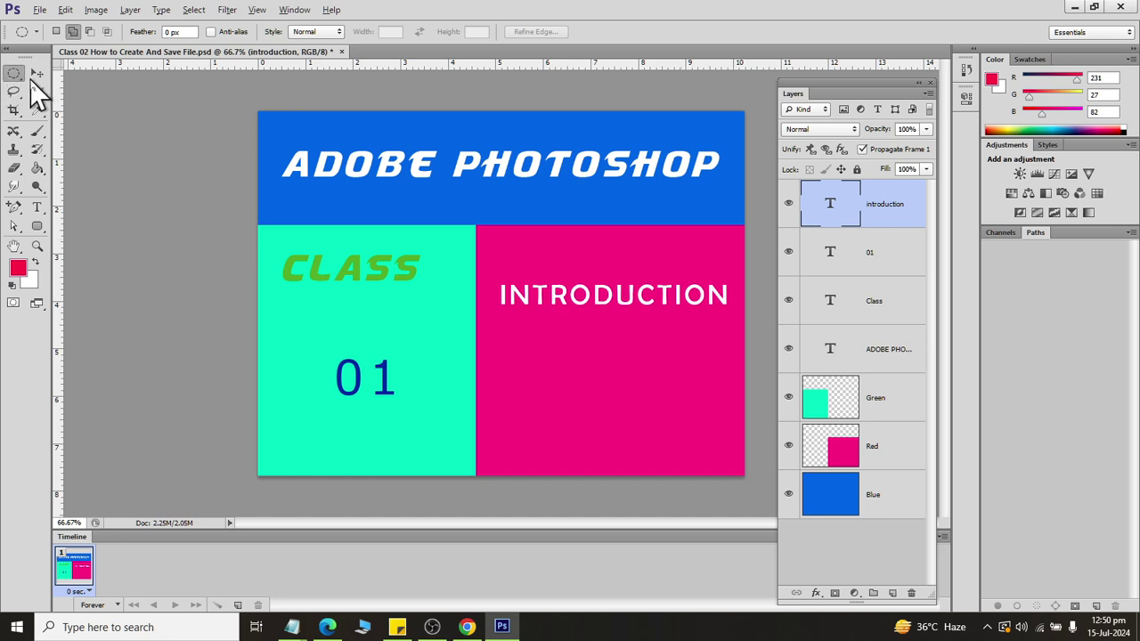
Save the document with File > Save.
left_click(38, 72)
left_click(40, 10)
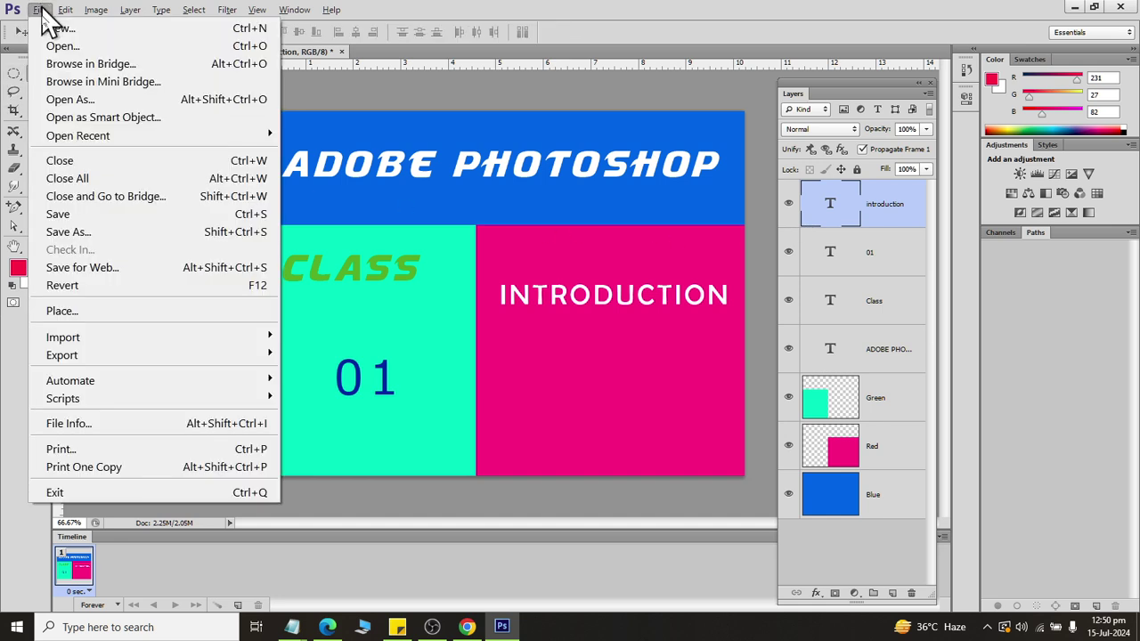
left_click(71, 215)
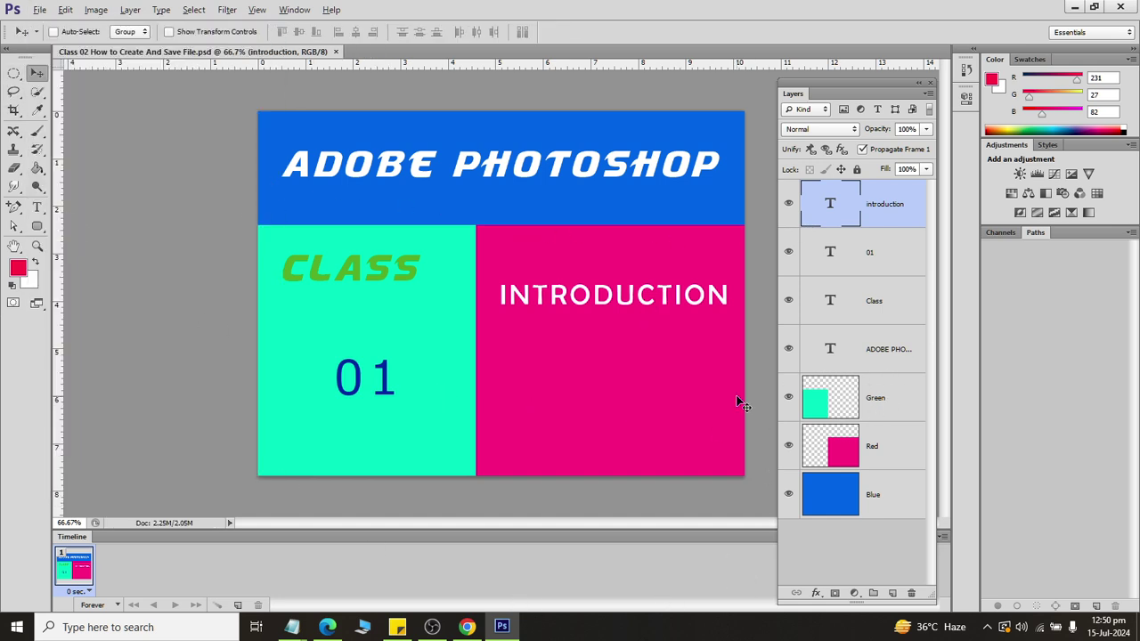
Shift the pink Red block and the green Green block right to close the gap.
left_click(860, 450)
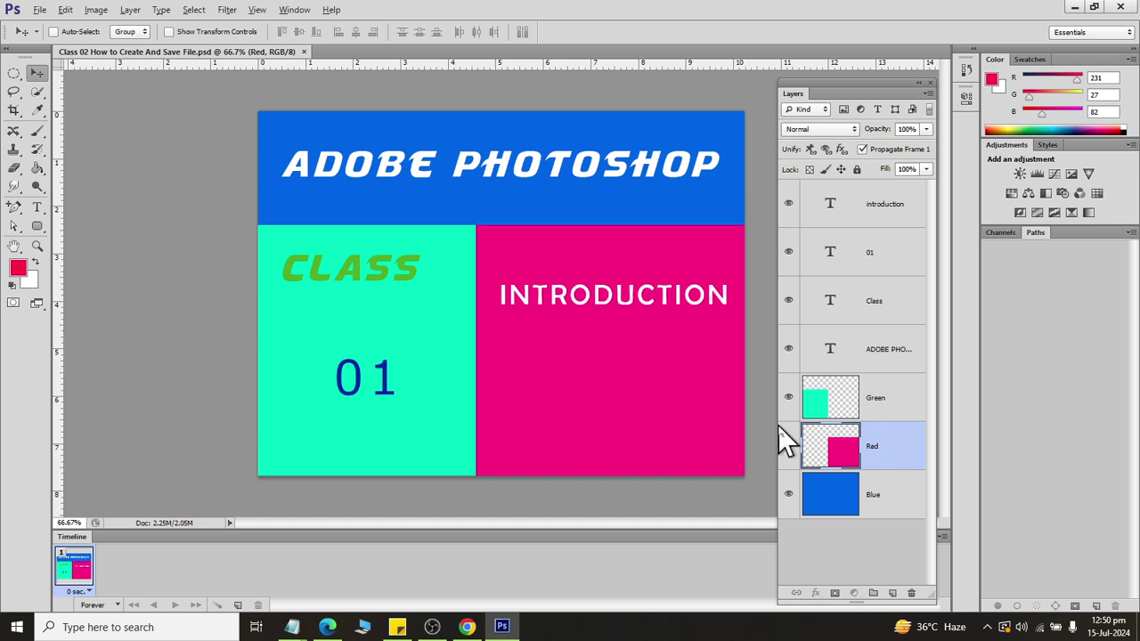
left_click_drag(586, 384, 588, 388)
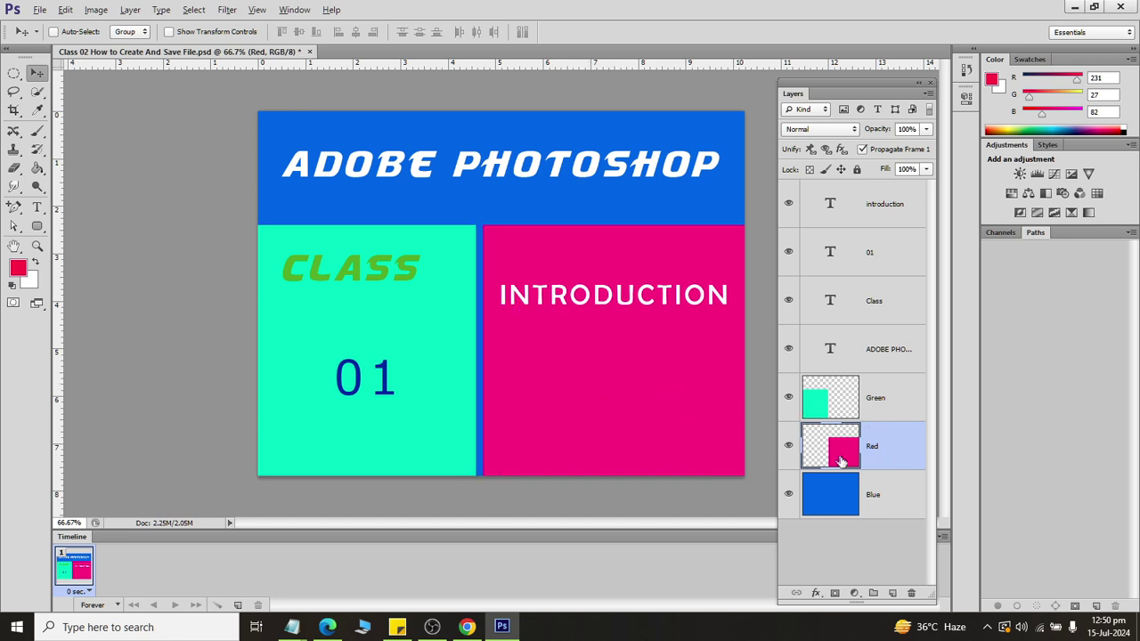
left_click(851, 401)
left_click_drag(428, 368, 435, 368)
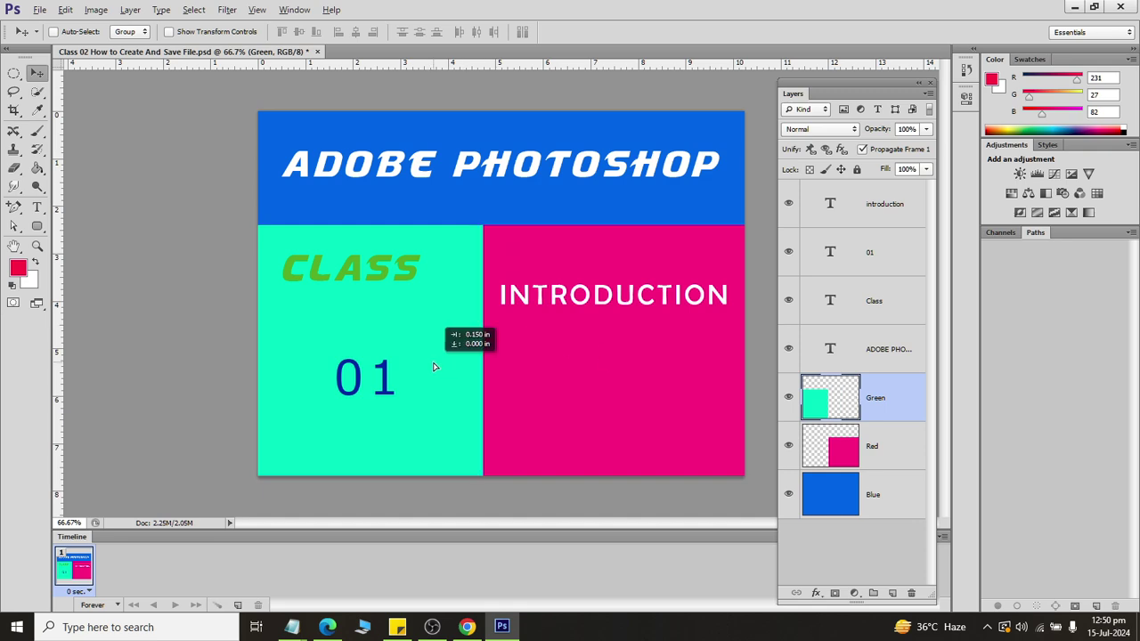
Move the CLASS text down slightly and the 01 text left and down.
left_click(844, 306)
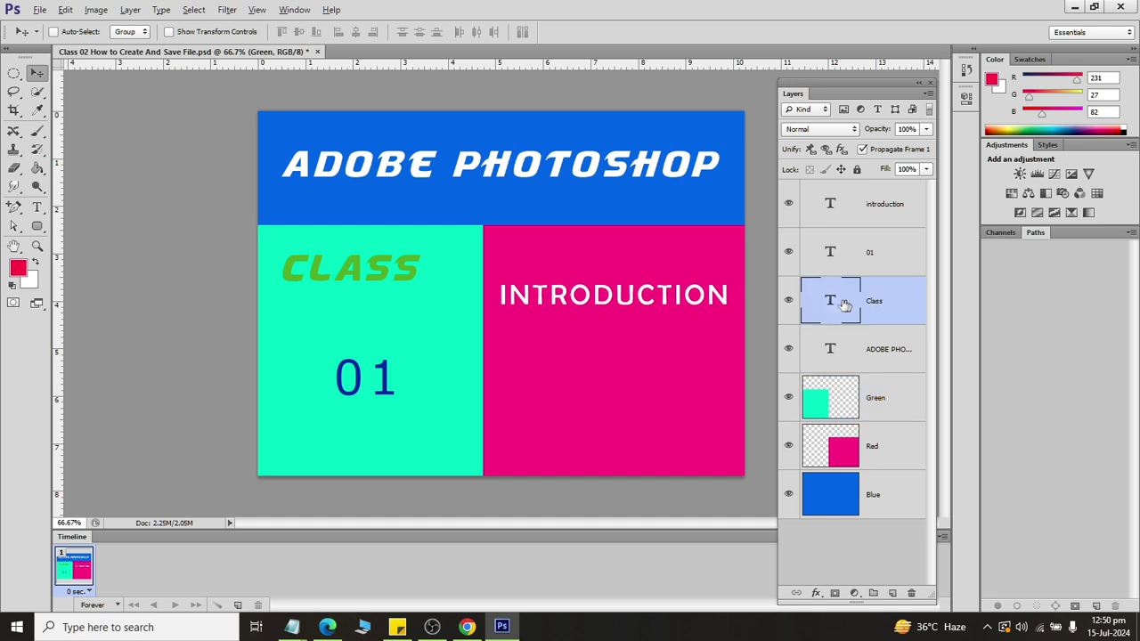
left_click_drag(405, 289, 405, 306)
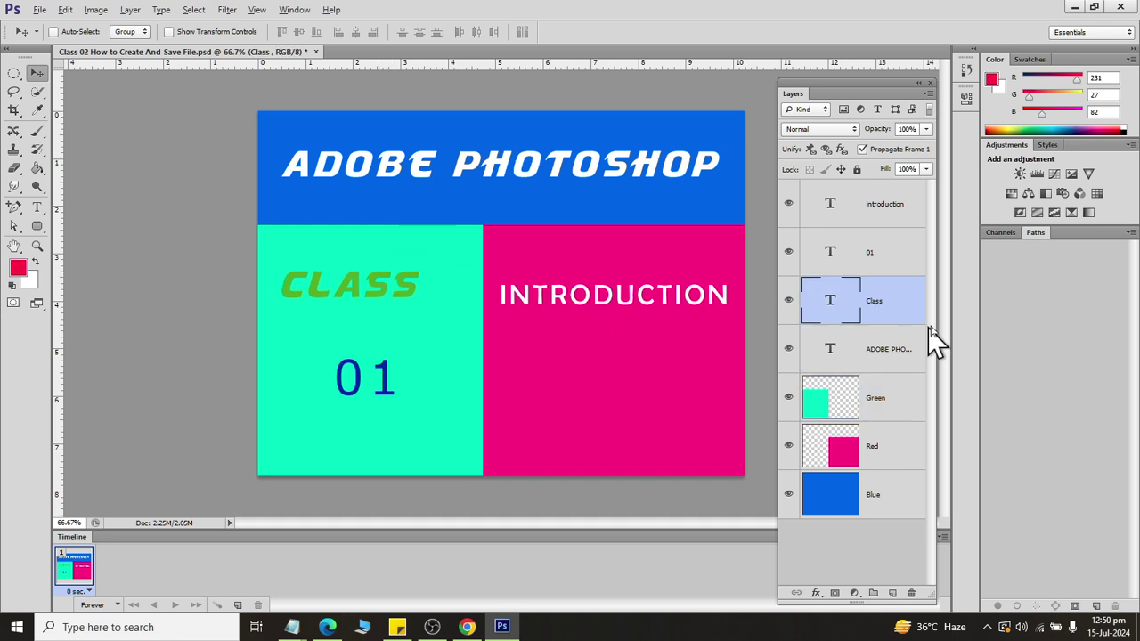
left_click(895, 249)
left_click_drag(352, 378, 333, 385)
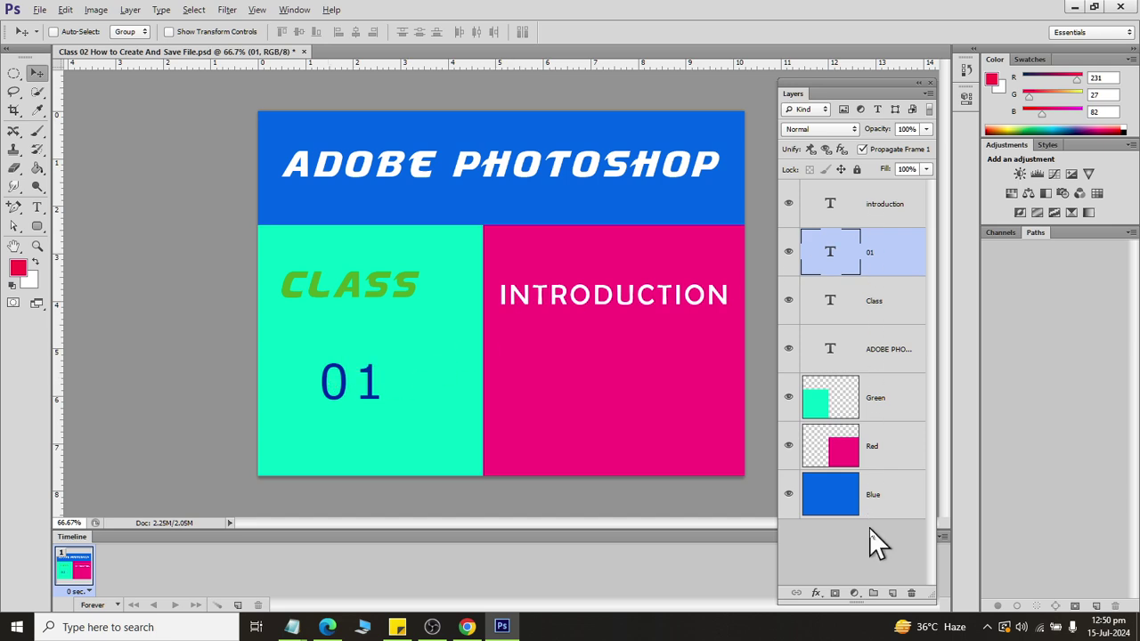
Briefly hide and reshow the INTRODUCTION and CLASS text layers to check the layout.
left_click(788, 203)
left_click(789, 203)
left_click(788, 300)
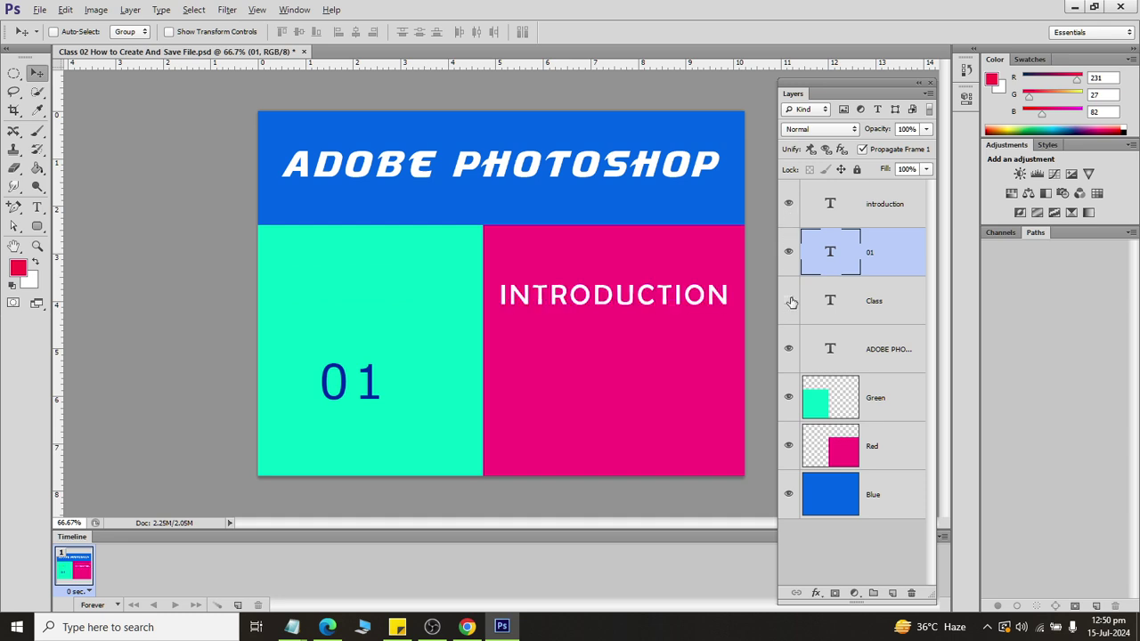
left_click(788, 300)
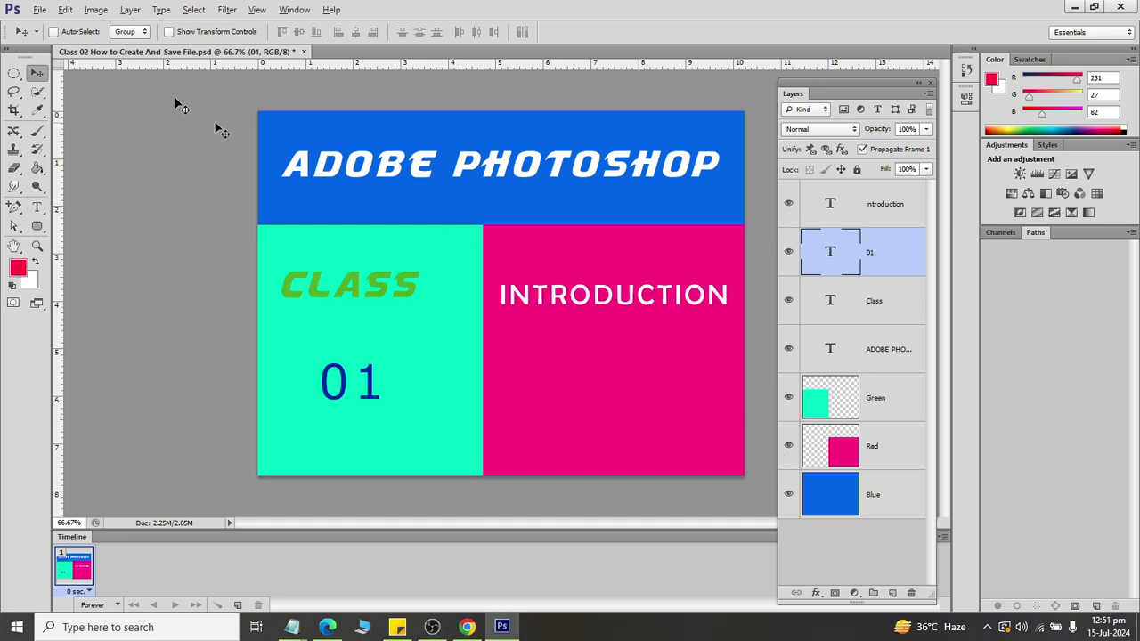
Save the document as Class 02 How to Create And Save File.psd.
left_click(39, 10)
left_click(40, 212)
left_click(879, 361)
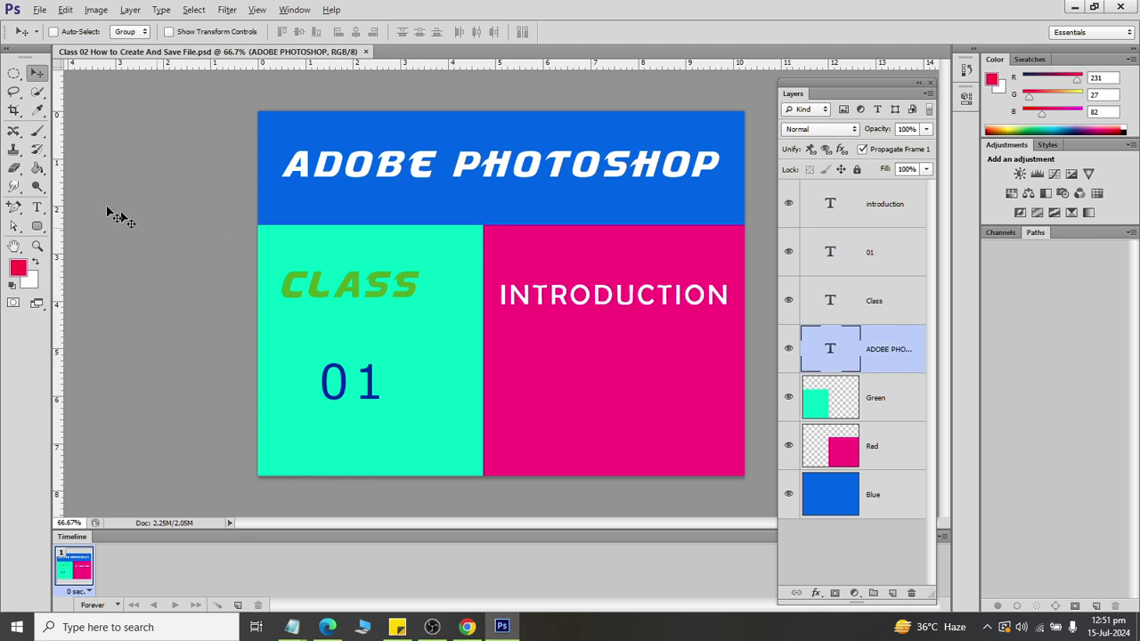
Recolour the whole ADOBE PHOTOSHOP title to pale cyan d0f7ff and commit the edit.
left_click(37, 207)
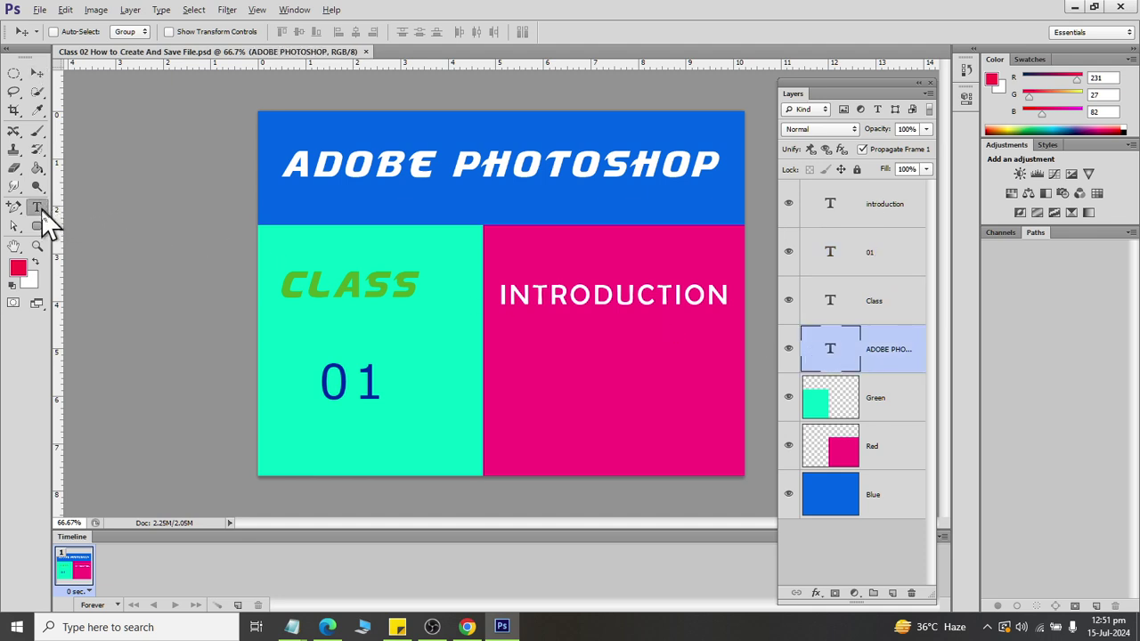
triple_click(421, 163)
left_click(456, 32)
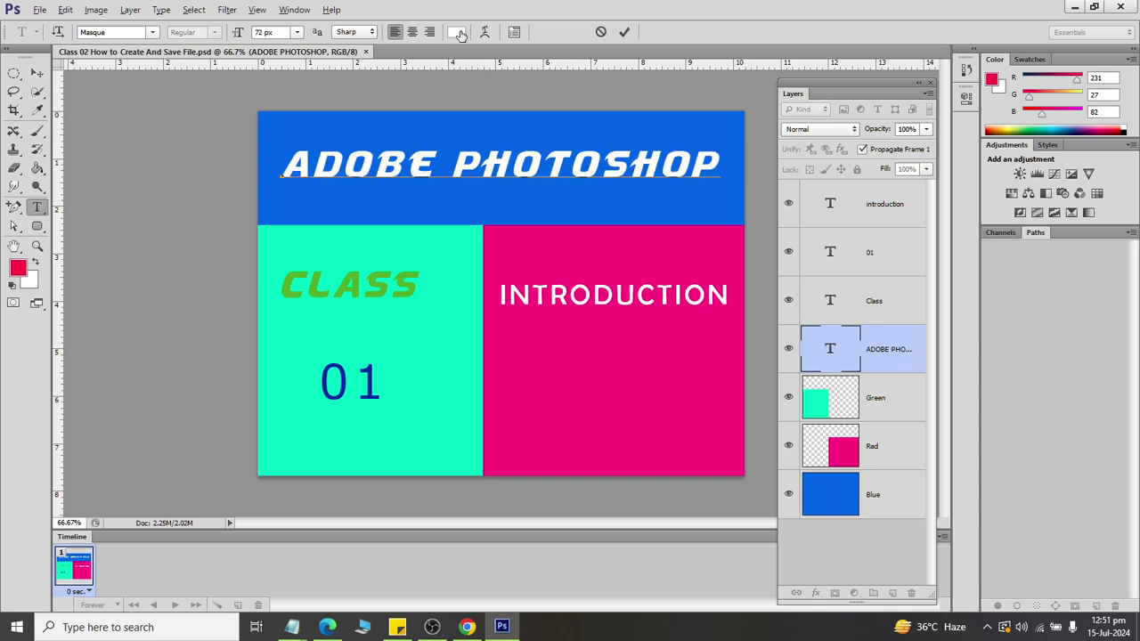
left_click_drag(920, 182, 920, 219)
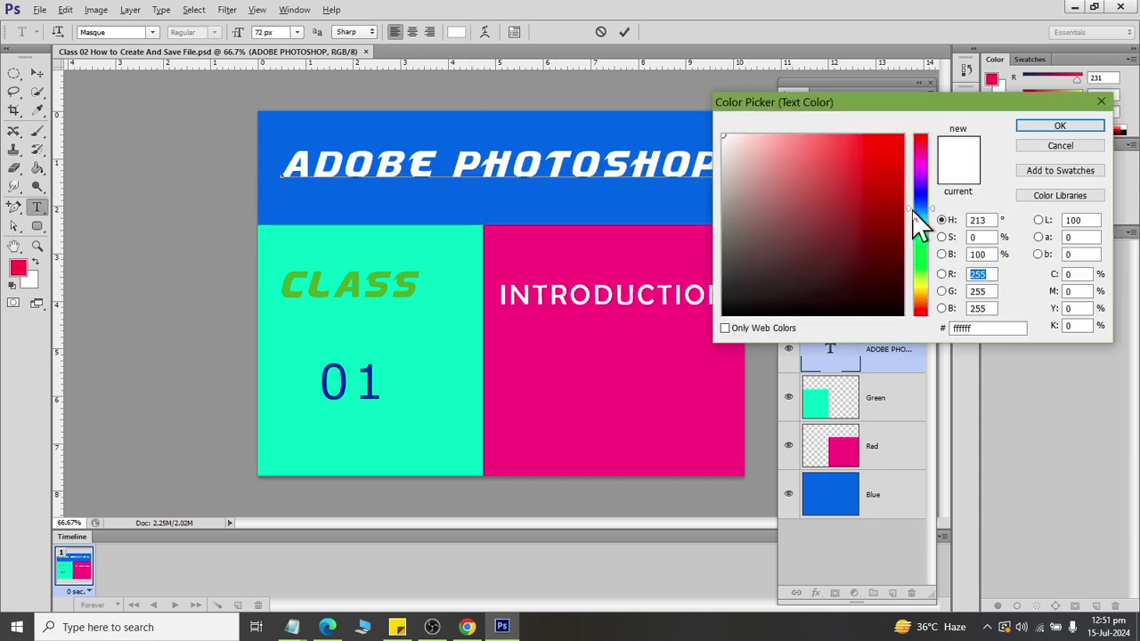
left_click(884, 135)
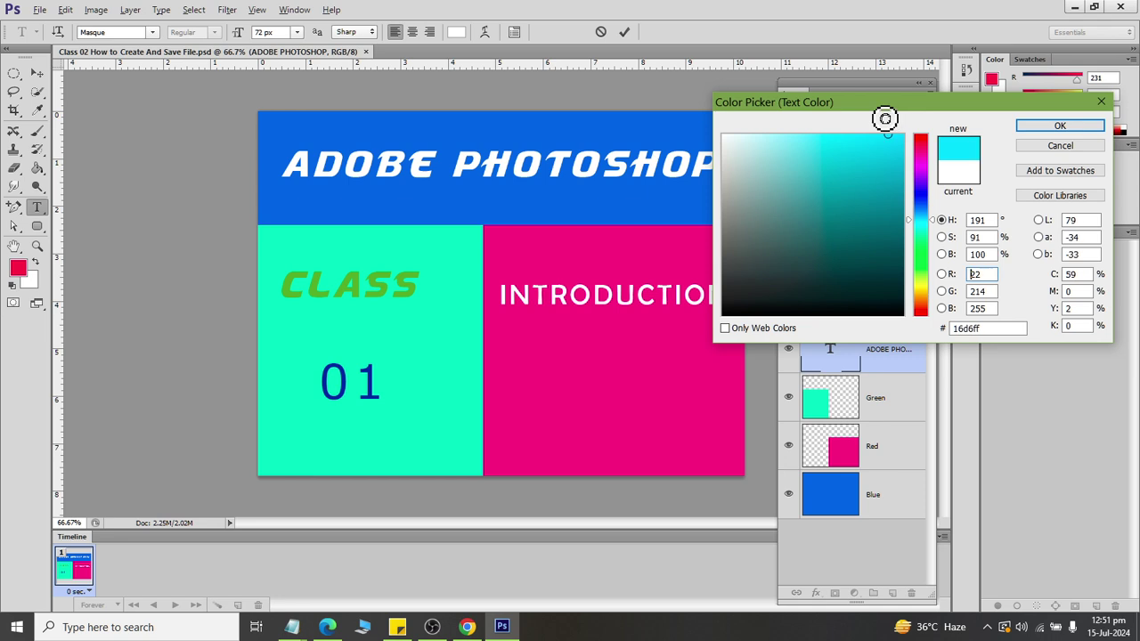
left_click(800, 134)
left_click(754, 134)
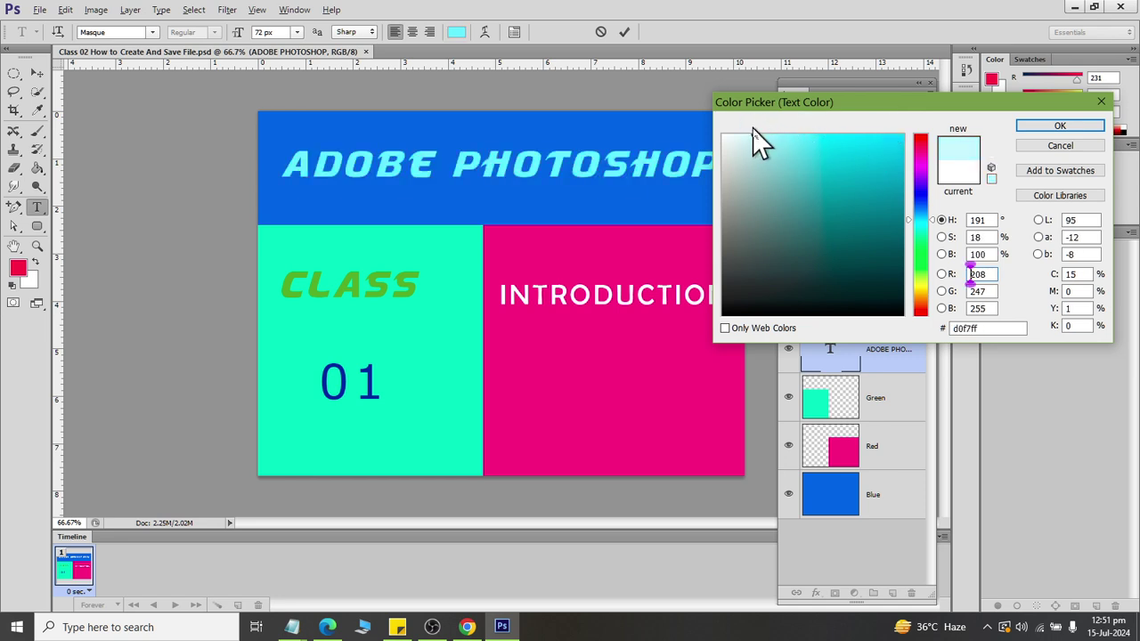
left_click(1060, 126)
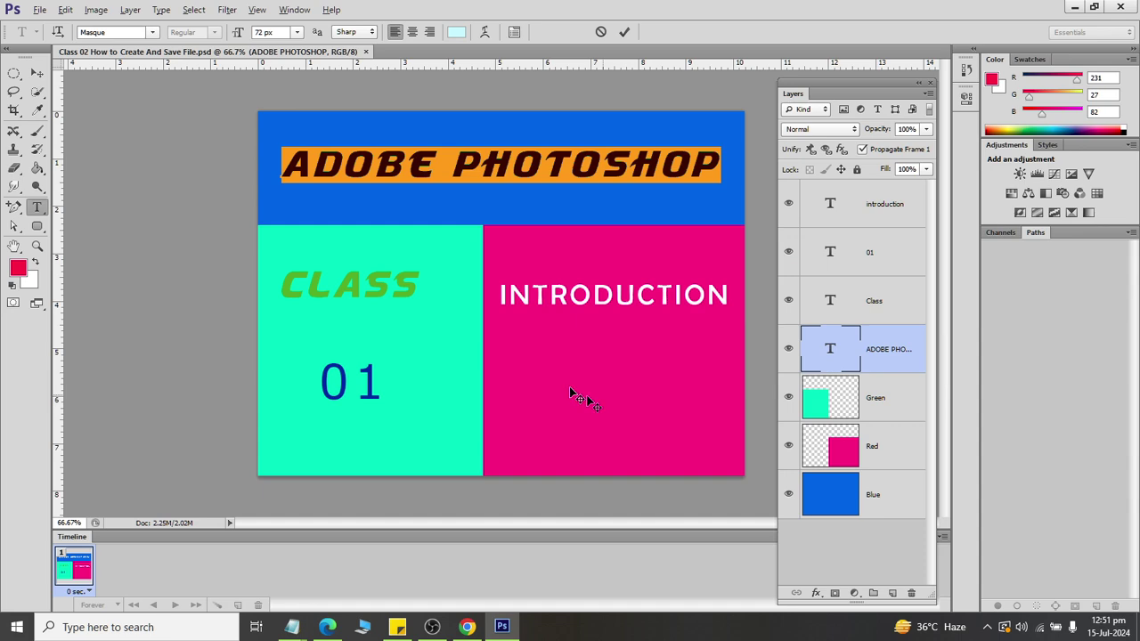
left_click(37, 75)
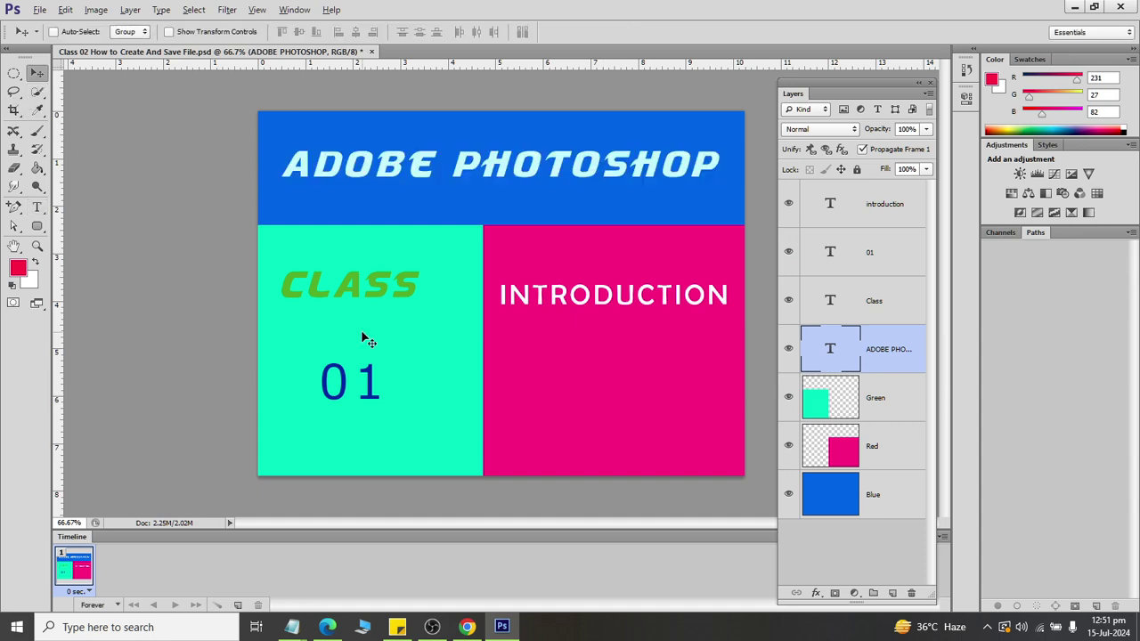
left_click(40, 10)
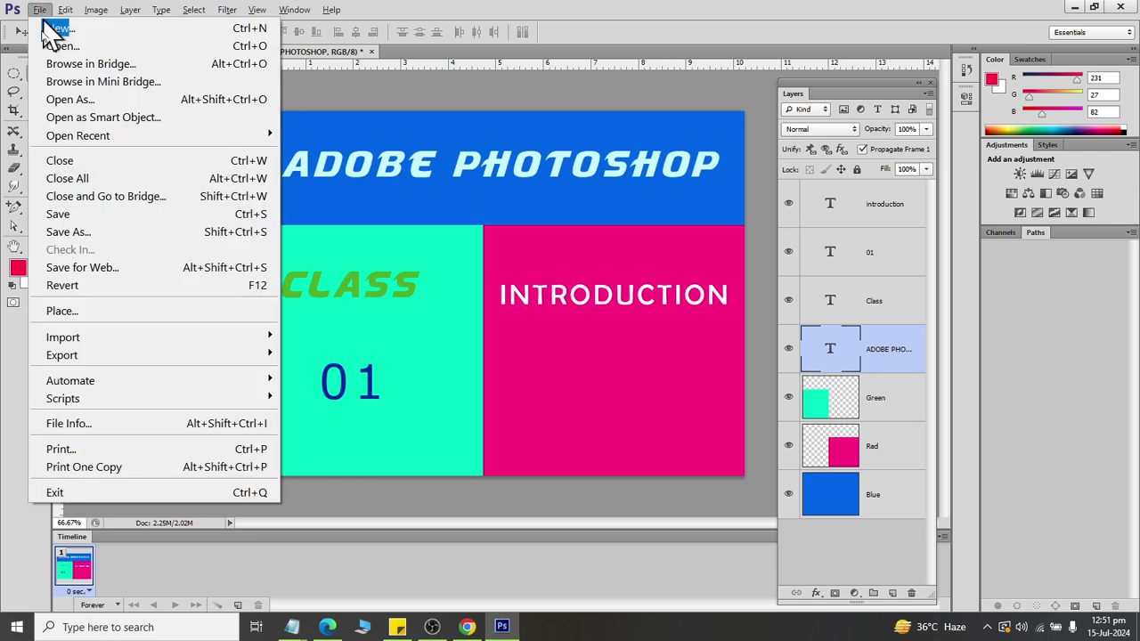
left_click(67, 216)
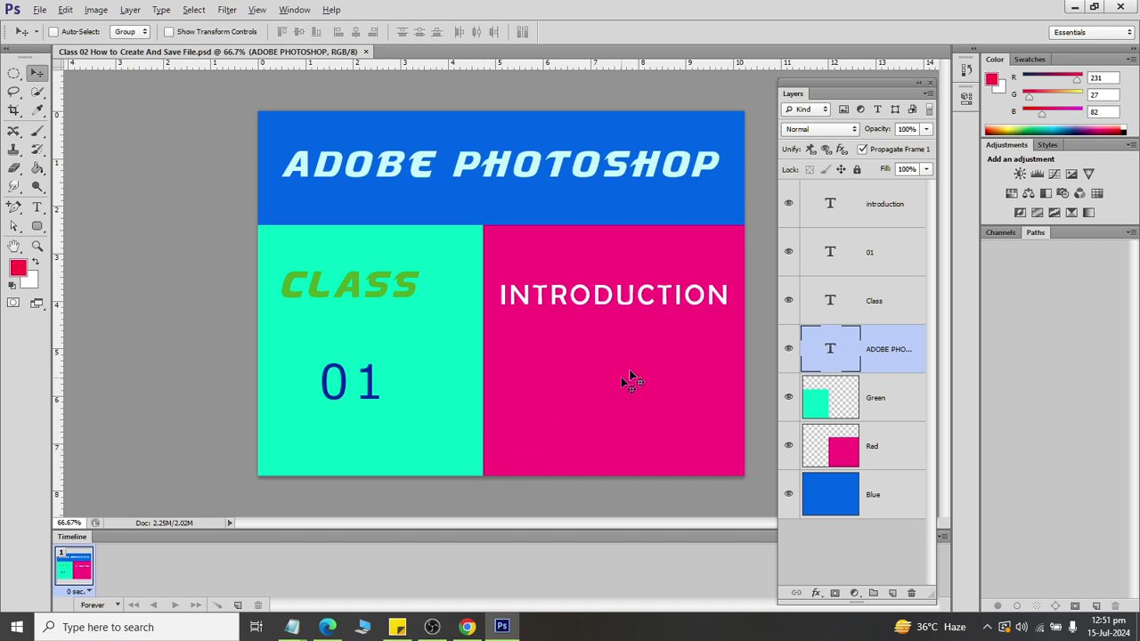
left_click(831, 249)
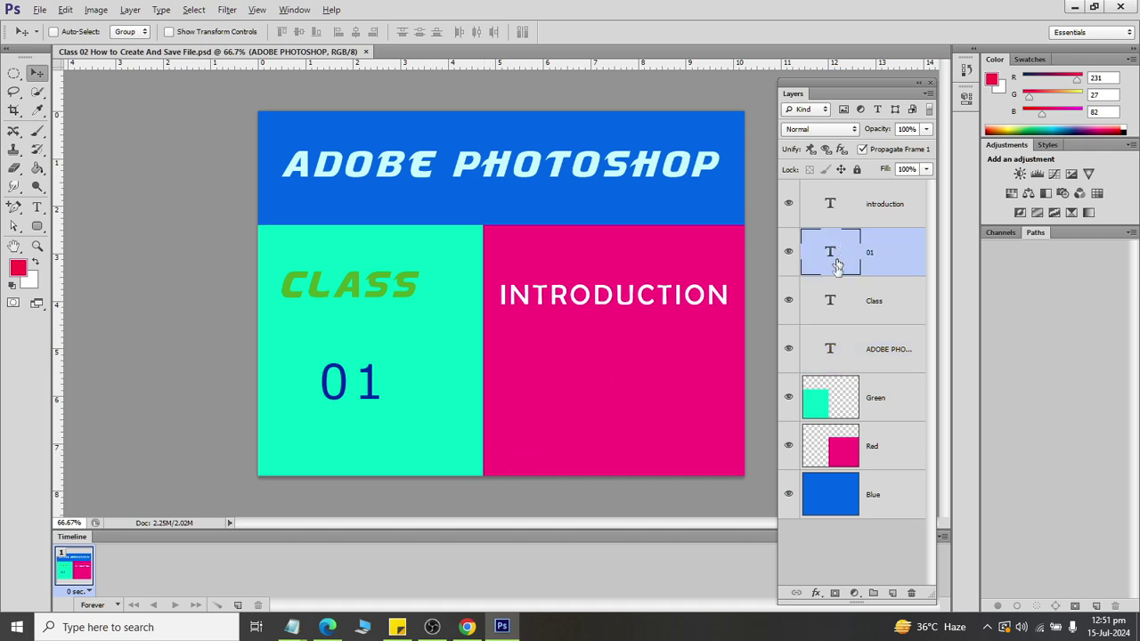
left_click(912, 595)
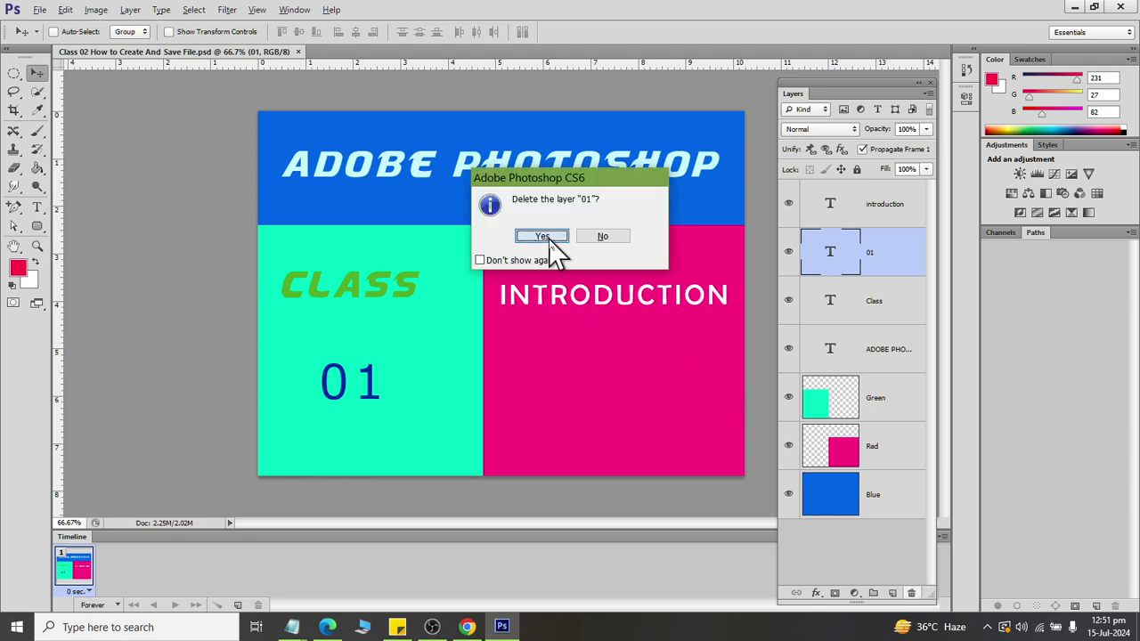
left_click(541, 236)
left_click(66, 10)
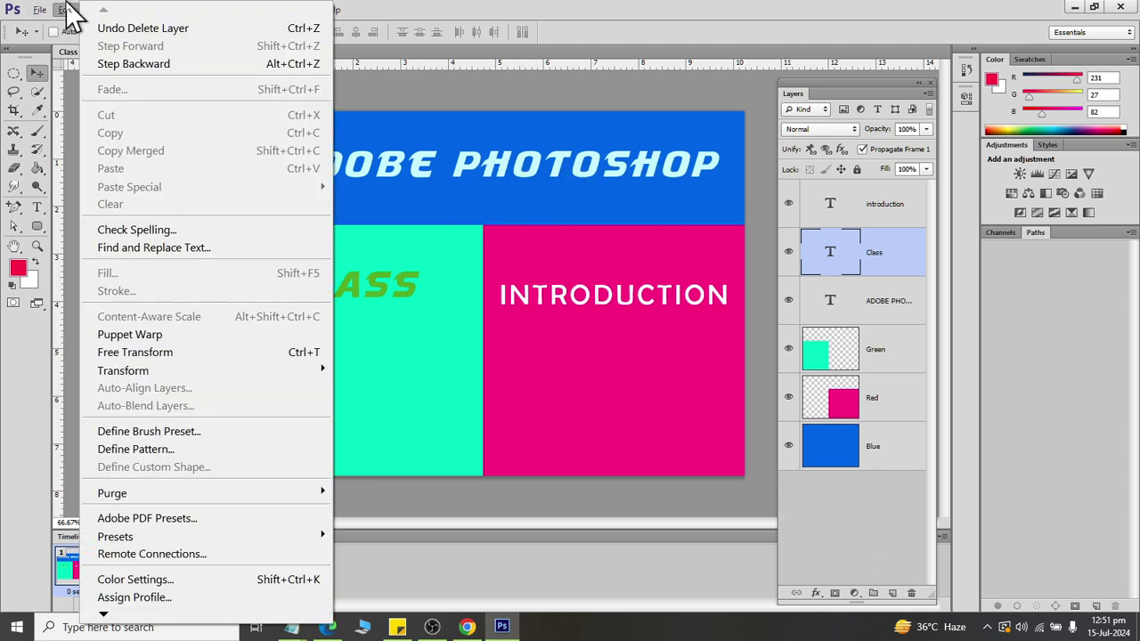
left_click(102, 27)
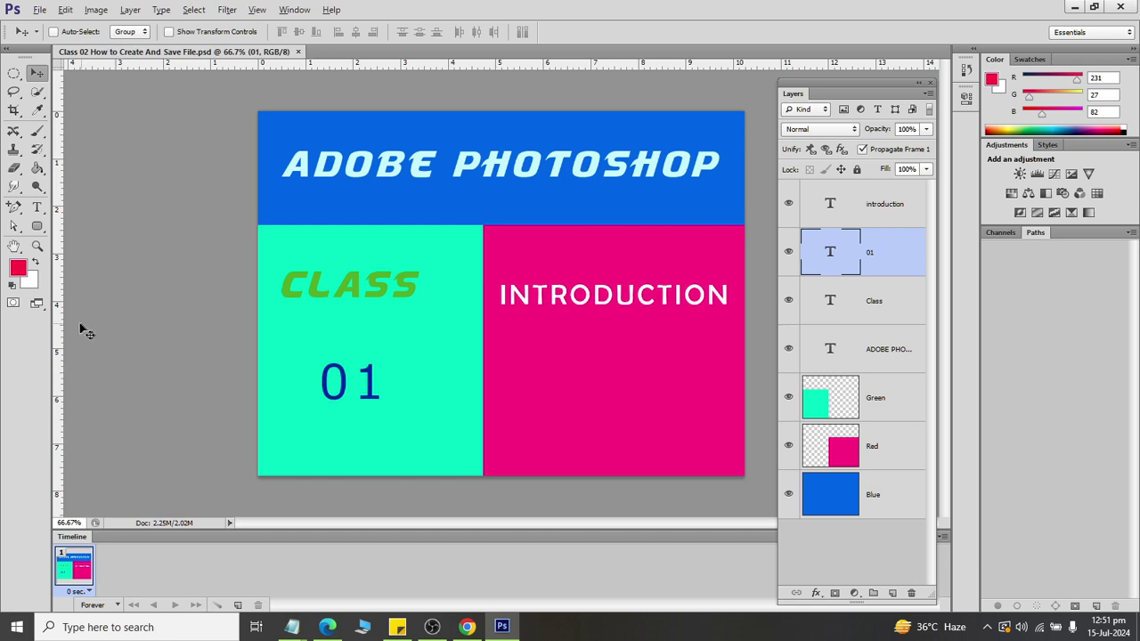
left_click(66, 10)
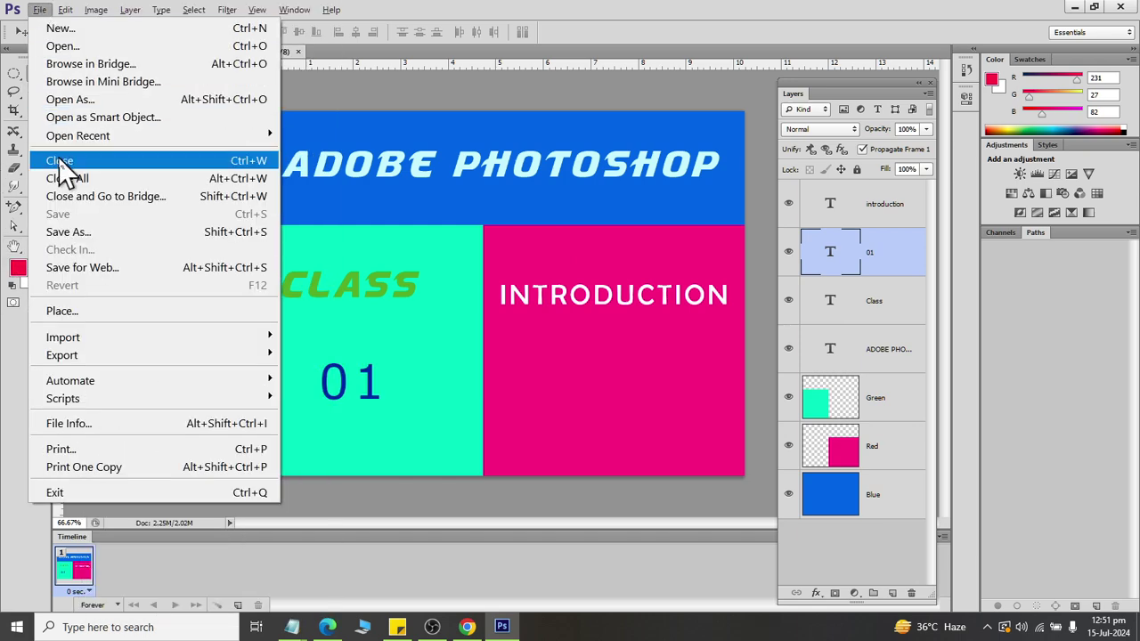